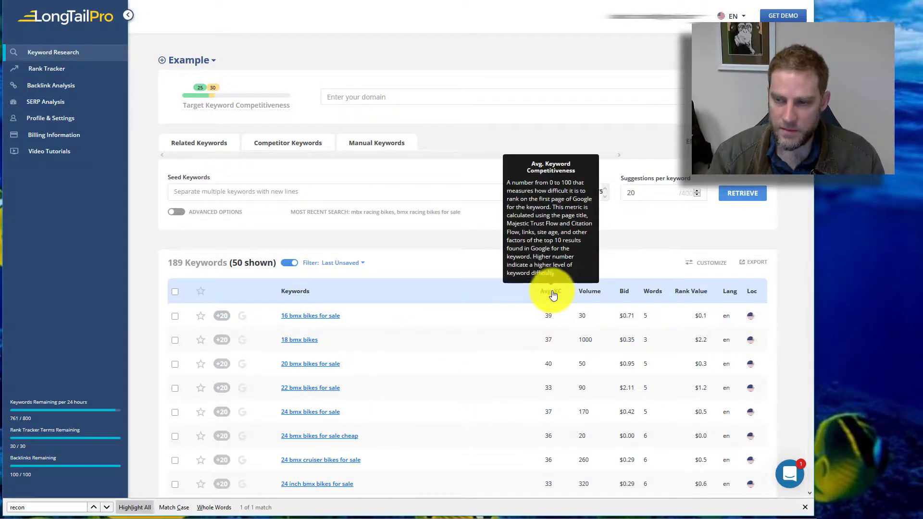
Step: Sort the bmx keyword list by Avg. KC ascending, so 'good bmx bikes' (27) leads
mouse_move(591, 294)
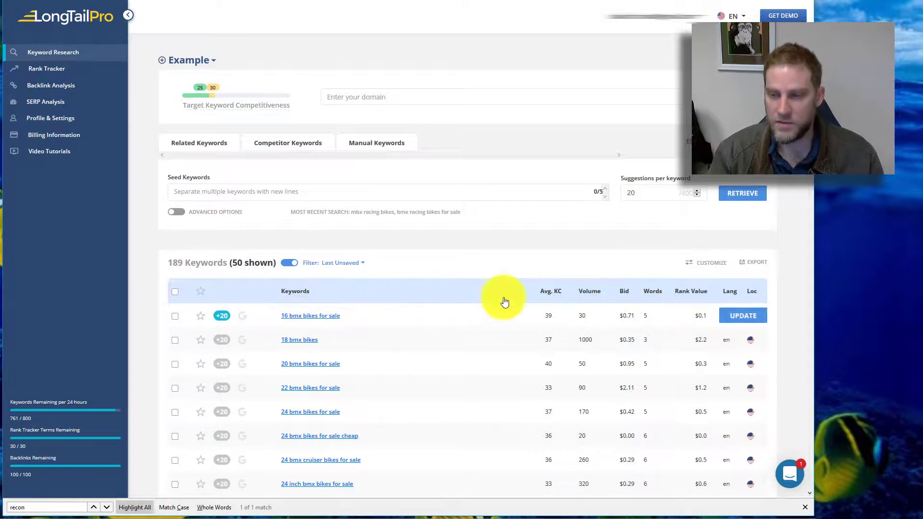
mouse_move(543, 295)
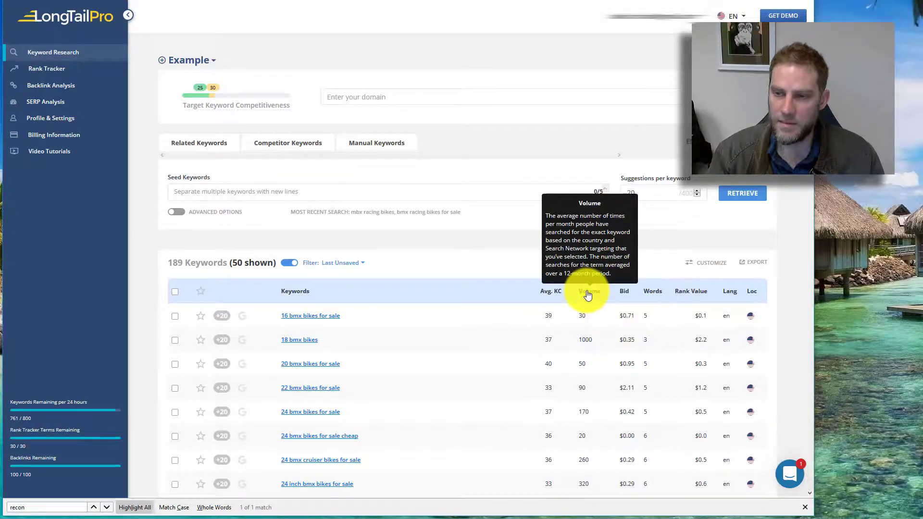
click(548, 298)
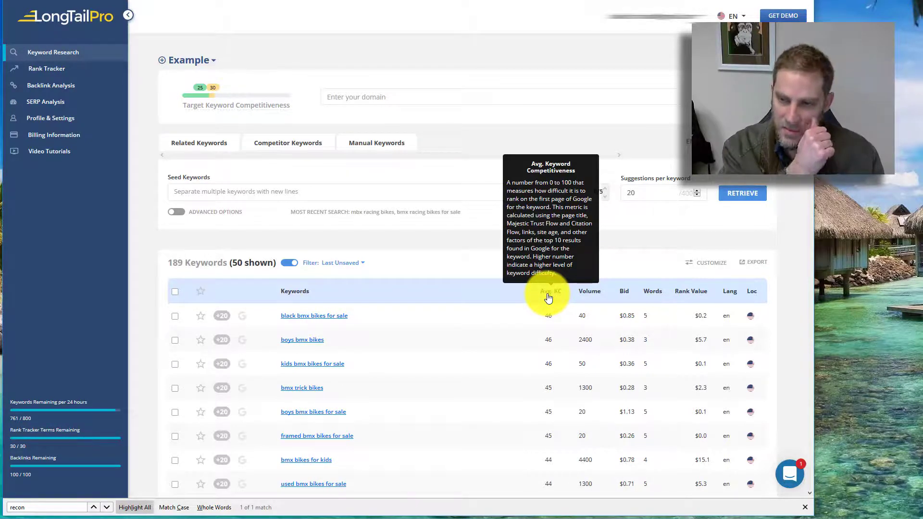
click(548, 298)
click(548, 298)
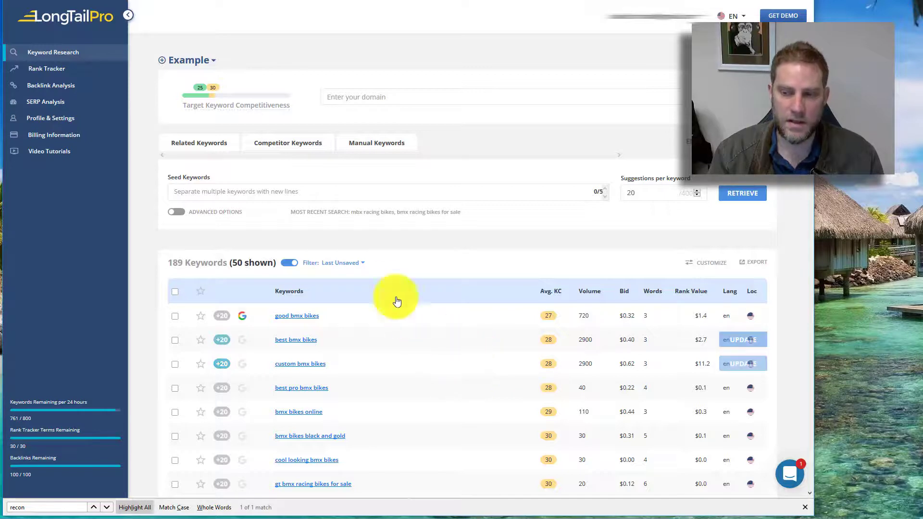
Step: Set filter row 2 to Include / Volume / Greater Than a minimum value and apply the filters
click(310, 264)
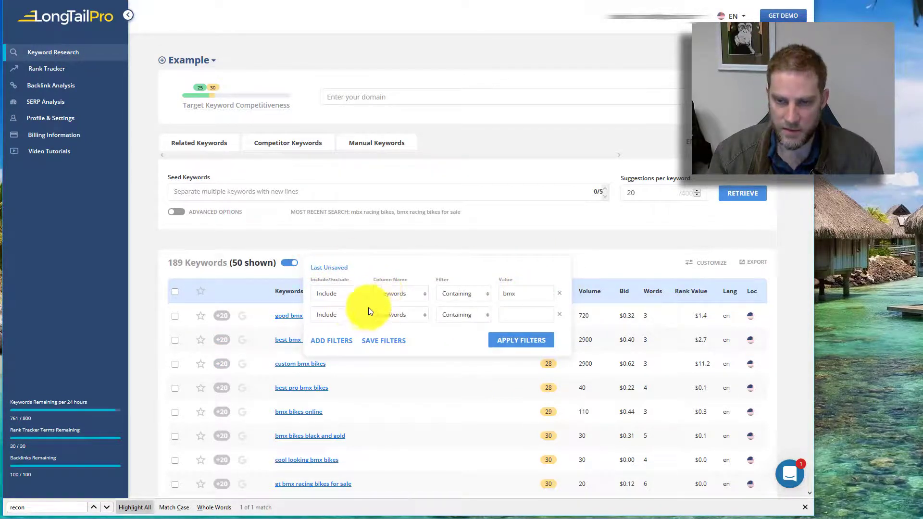
click(353, 314)
click(414, 314)
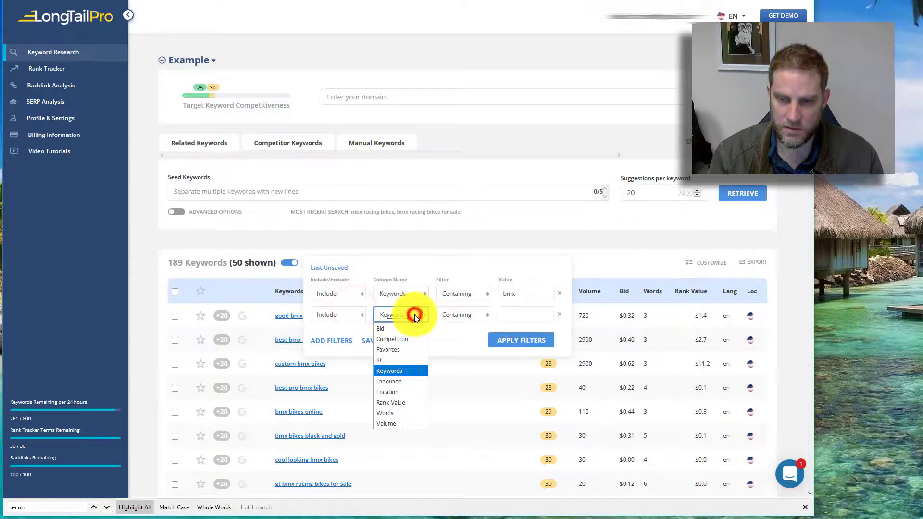
click(400, 424)
click(473, 311)
click(456, 340)
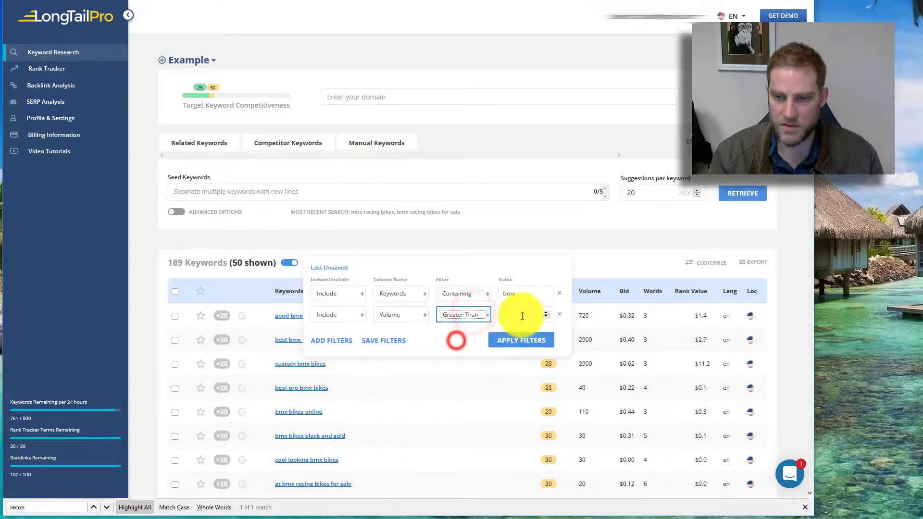
click(521, 314)
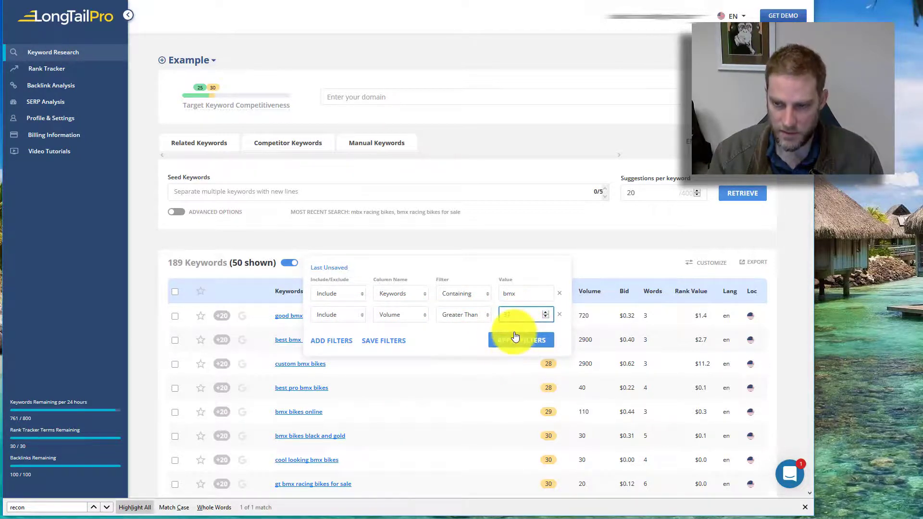
click(514, 336)
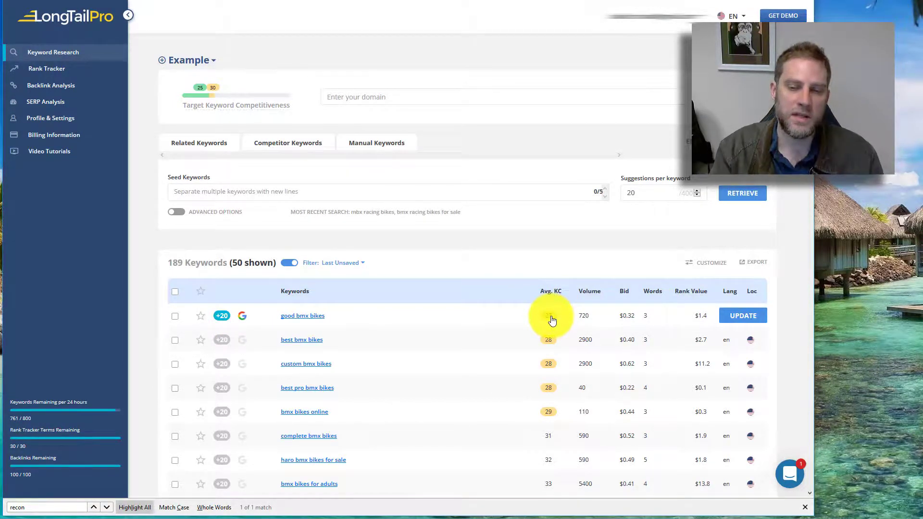
Step: Open the good, best and custom bmx bikes analyses in new tabs, then switch to Amazon
right_click(310, 316)
click(328, 325)
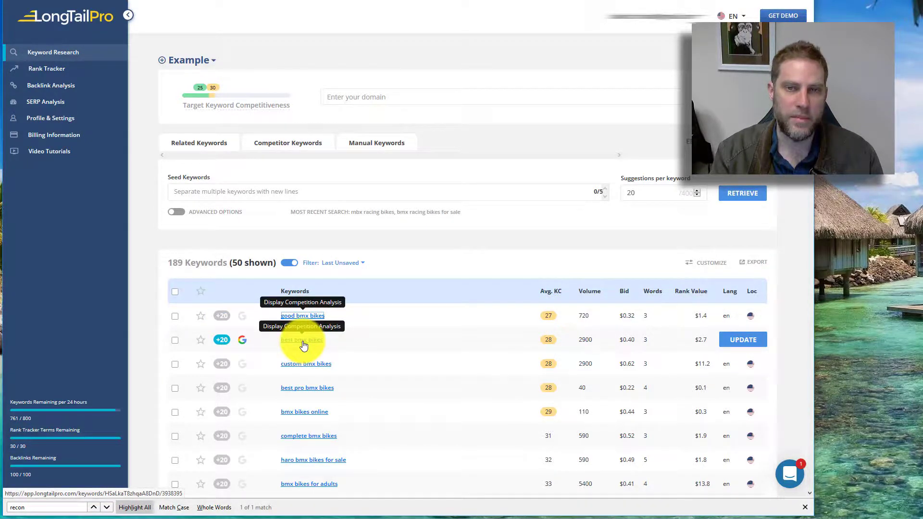
right_click(304, 344)
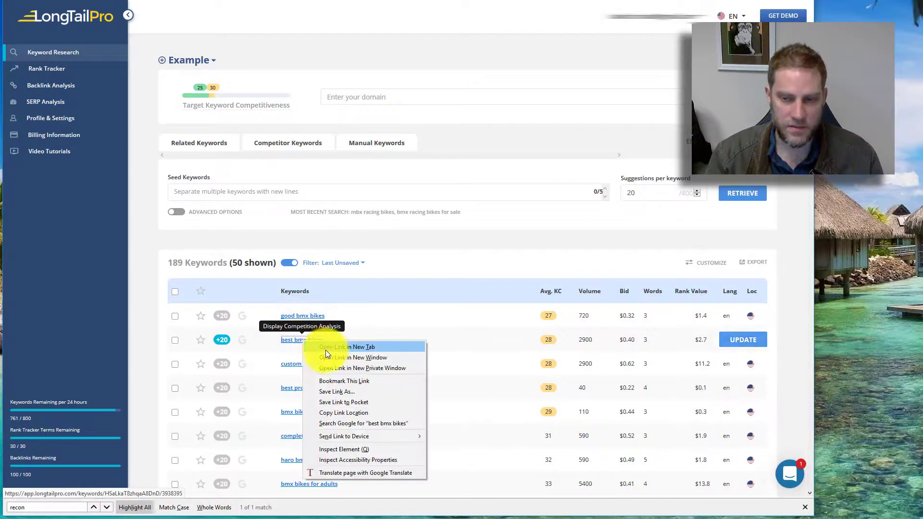
click(325, 350)
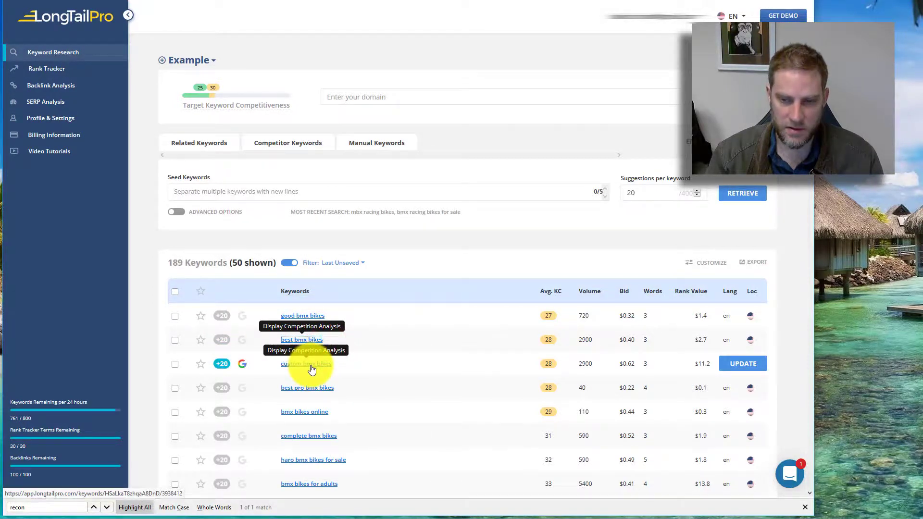
right_click(312, 369)
click(338, 371)
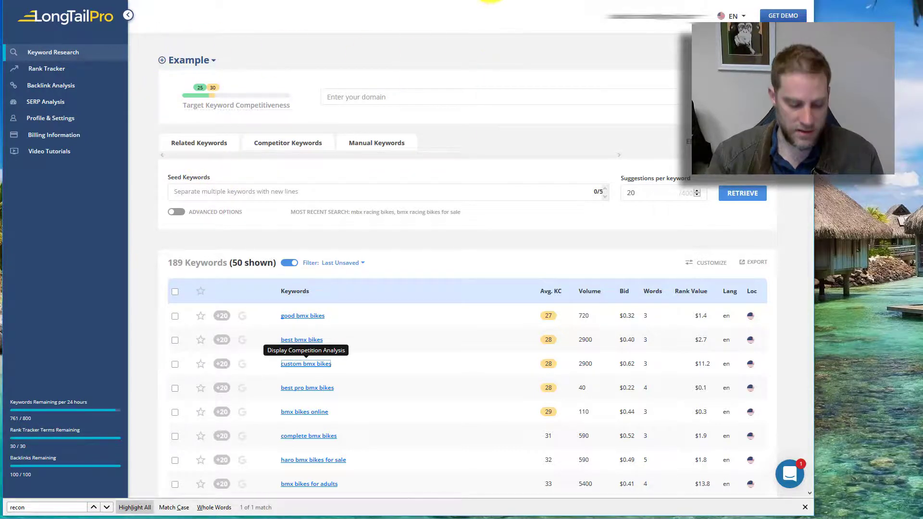
click(490, 1)
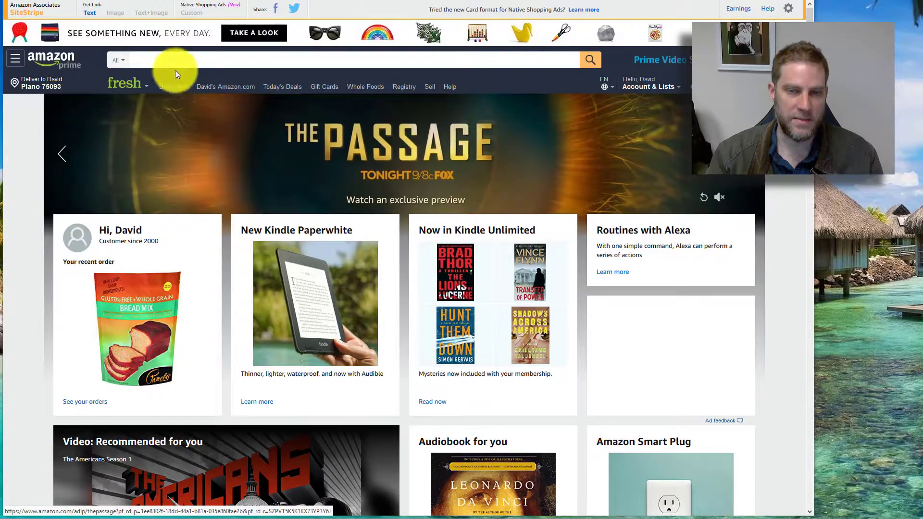
Step: Search Amazon for 'gluten free' and scroll through the Grocery & Gourmet Food results
click(149, 58)
text(gluten )
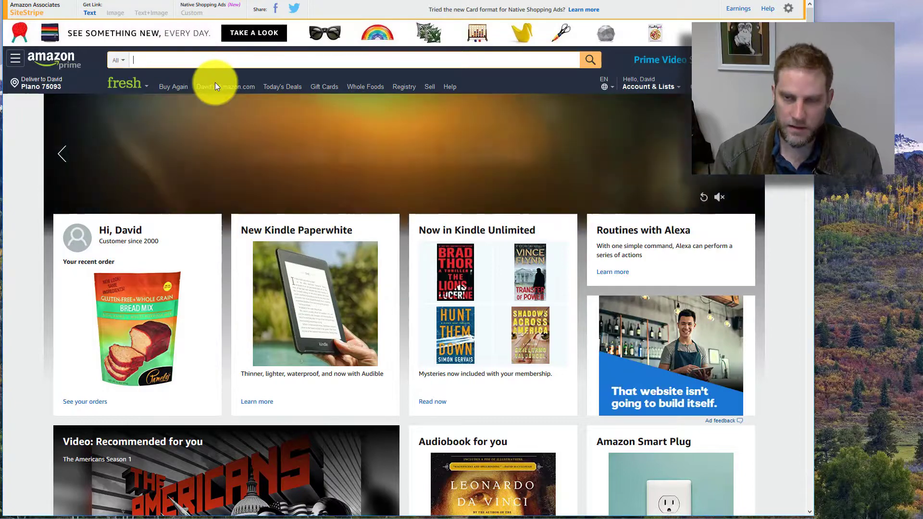
text(free)
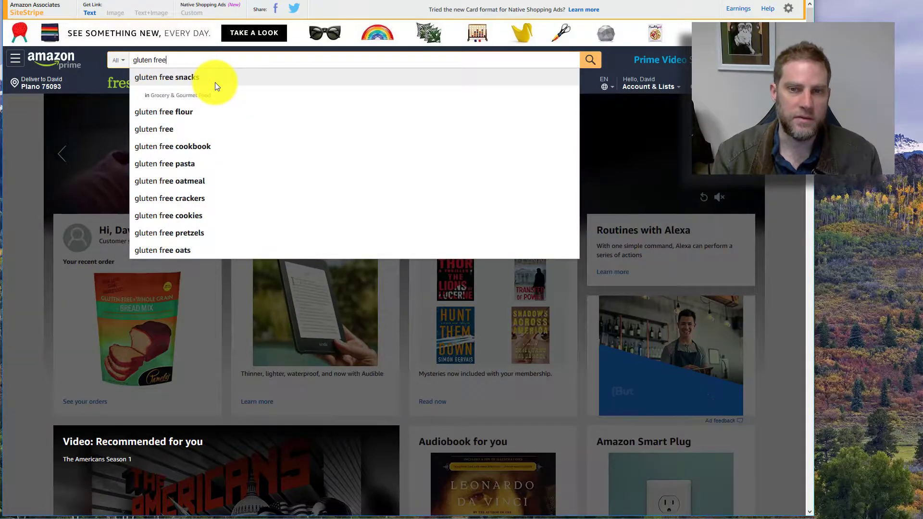
key(Return)
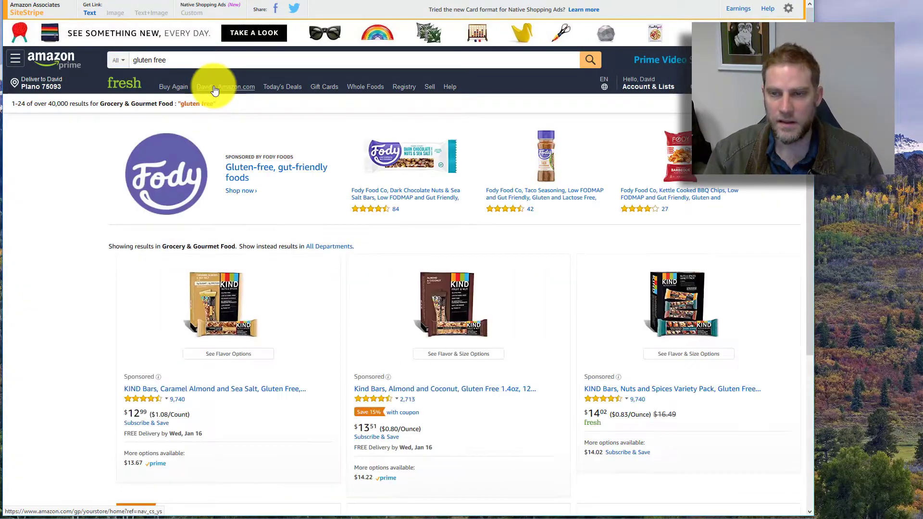
scroll(330, 196, down, 3)
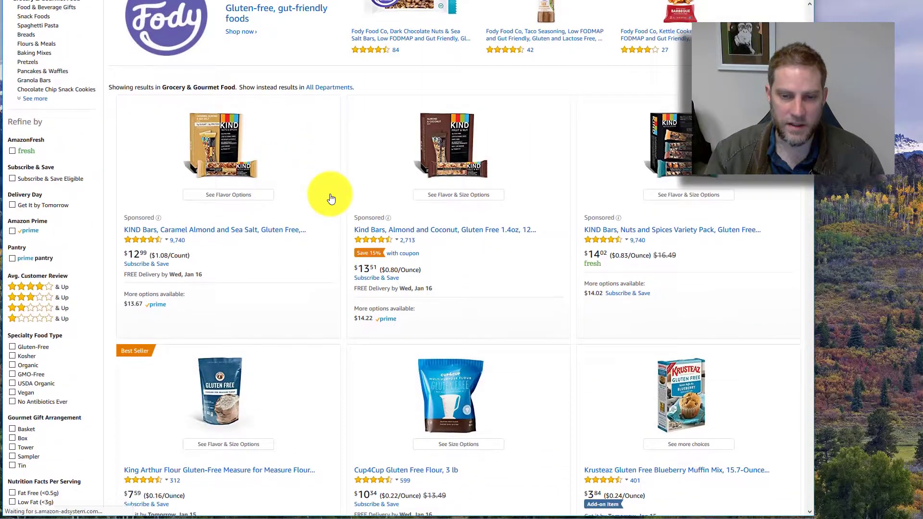
scroll(330, 195, up, 3)
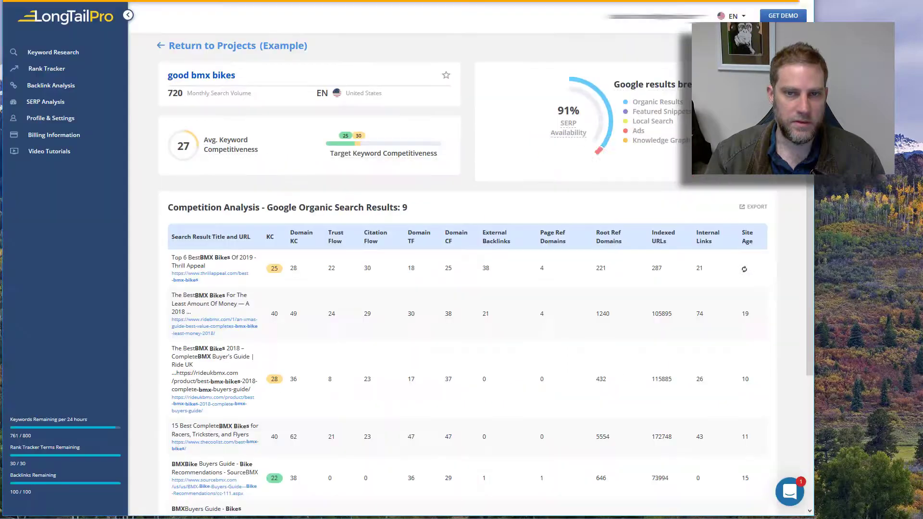
Step: Back in LongTail Pro, add a new project named 'gluten free'
click(178, 42)
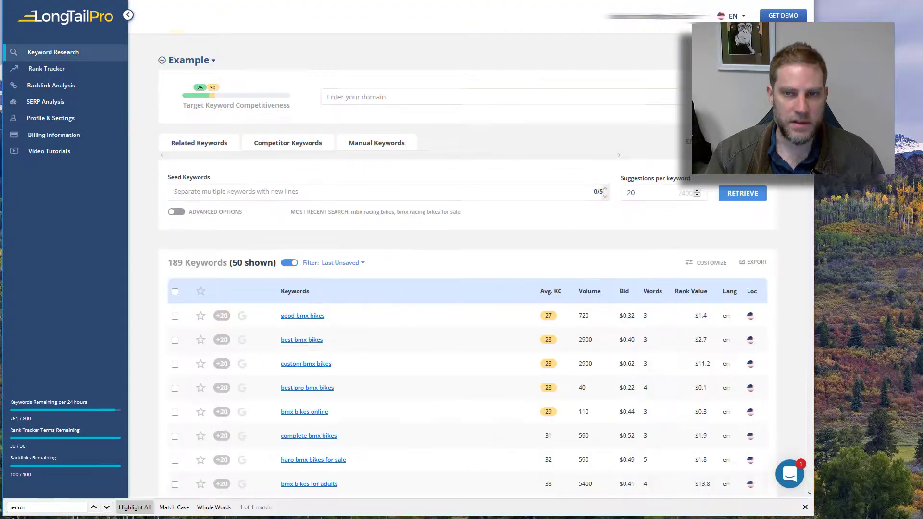
click(161, 60)
click(375, 248)
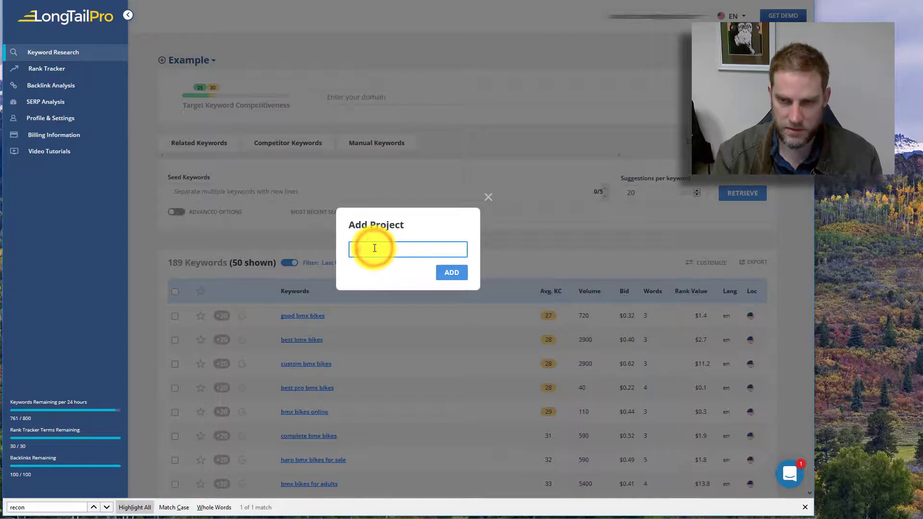
text(gluten free)
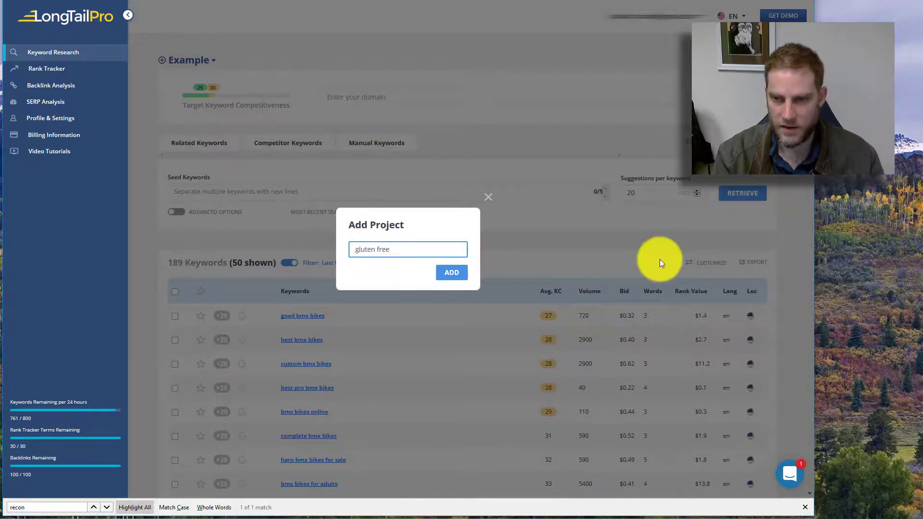
click(451, 272)
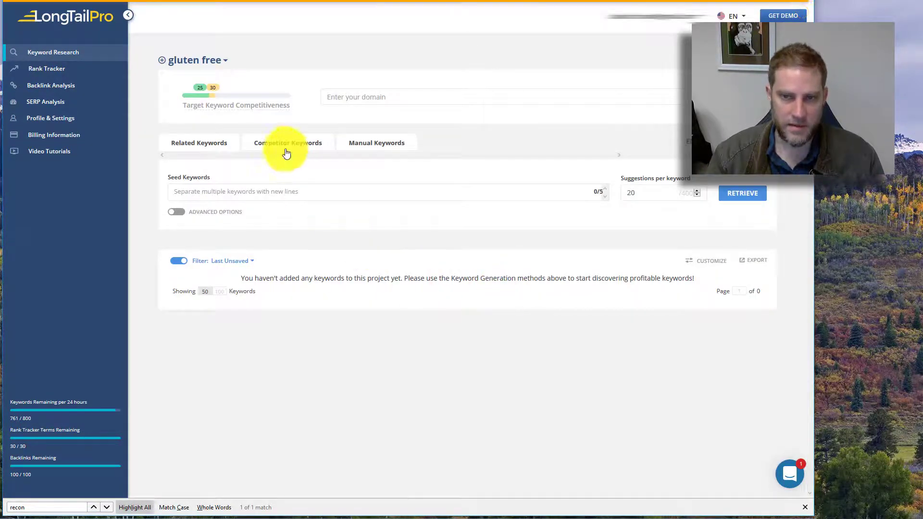
Step: Enter seed keywords gluten free bread, gluten free bread mix and gluten free pancake mix
click(198, 194)
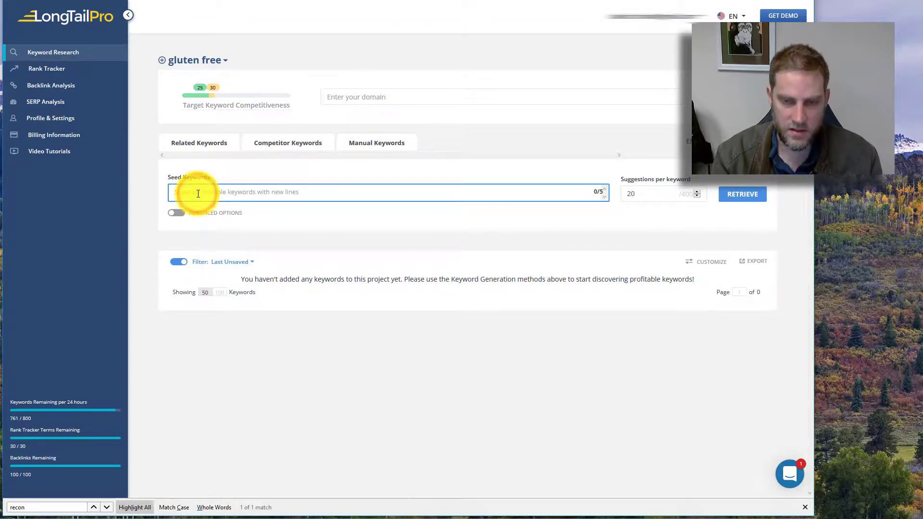
text(E)
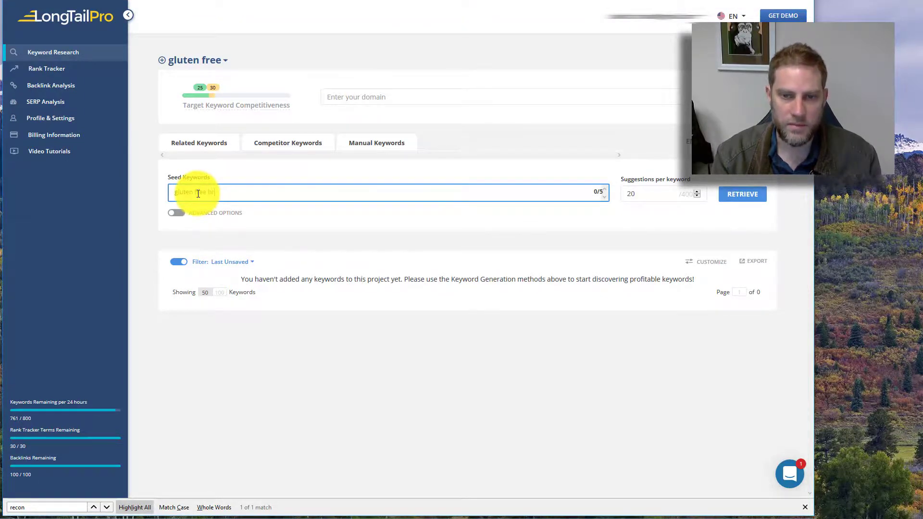
text(luten free bread)
key(Return)
text(gluten)
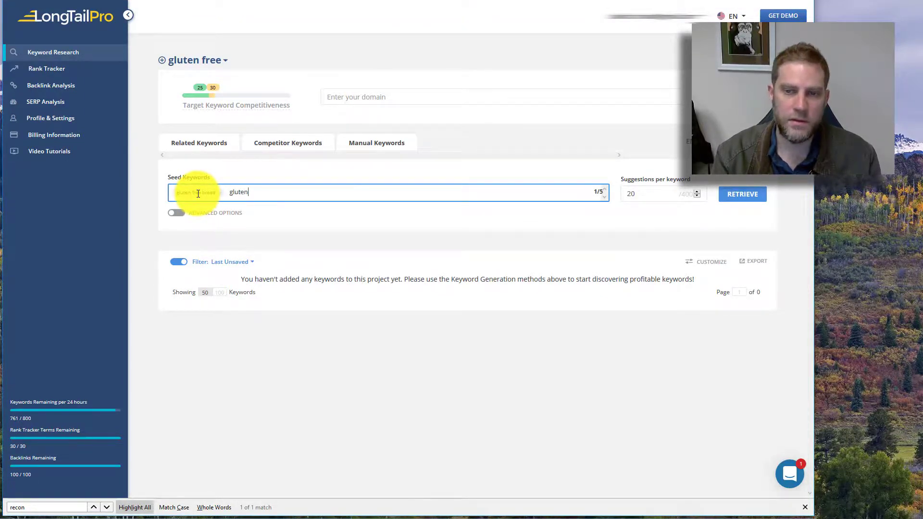
text( free bread mix)
key(Return)
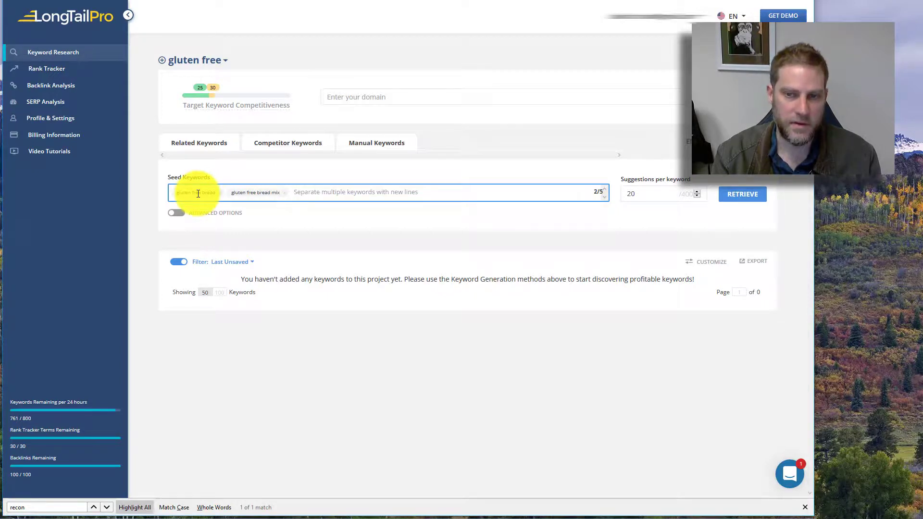
text(gluten free pancake mix)
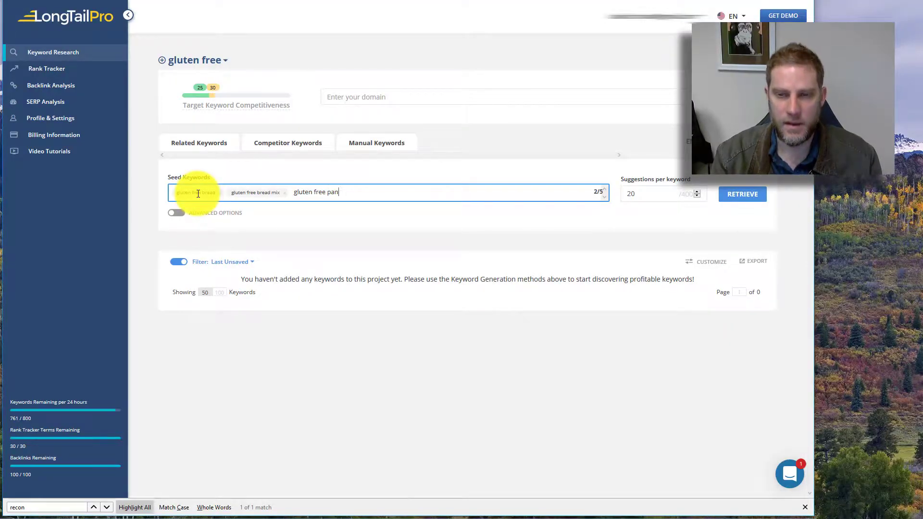
key(Return)
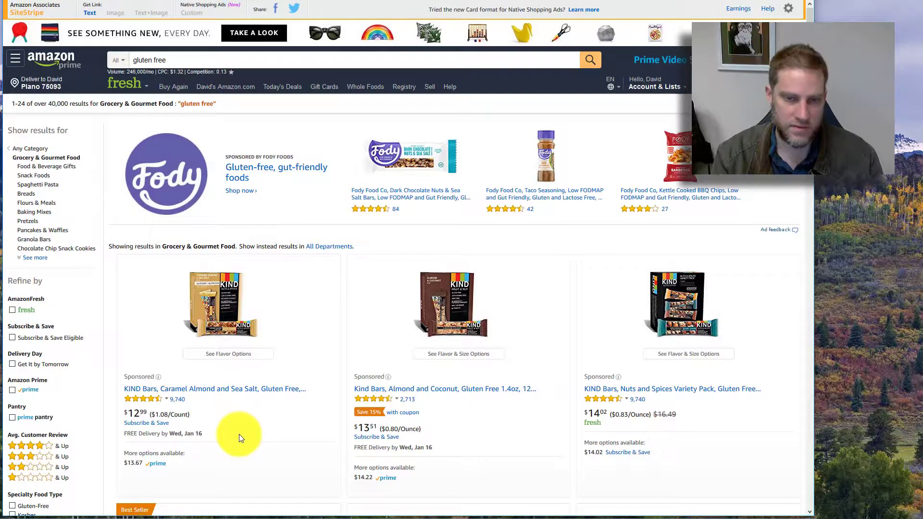
Step: Add gluten free pasta and gluten free spaghetti seeds and retrieve ideas, yielding 59 keywords
scroll(101, 233, down, 1)
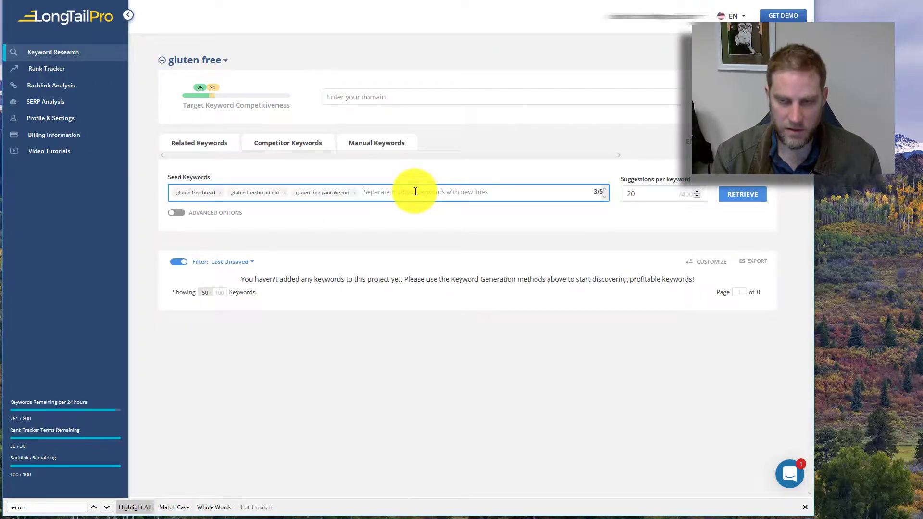
text(gluten free past)
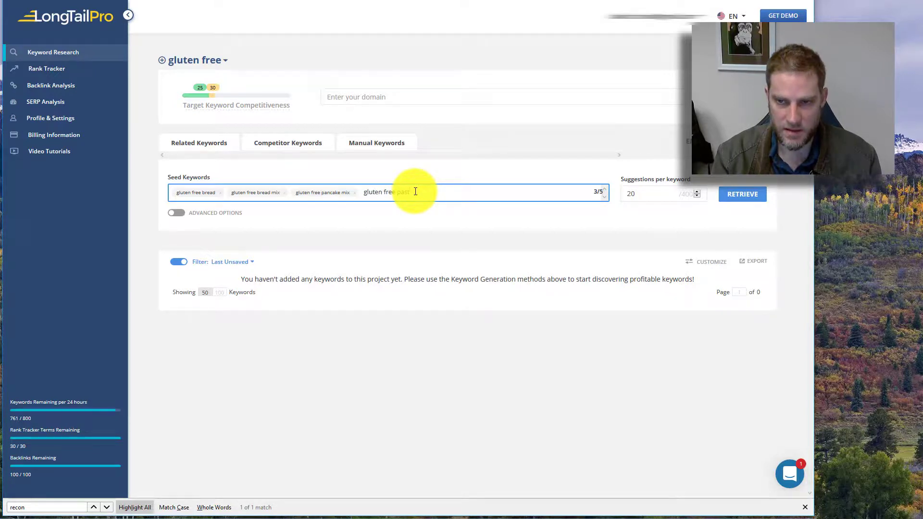
text(a)
key(Return)
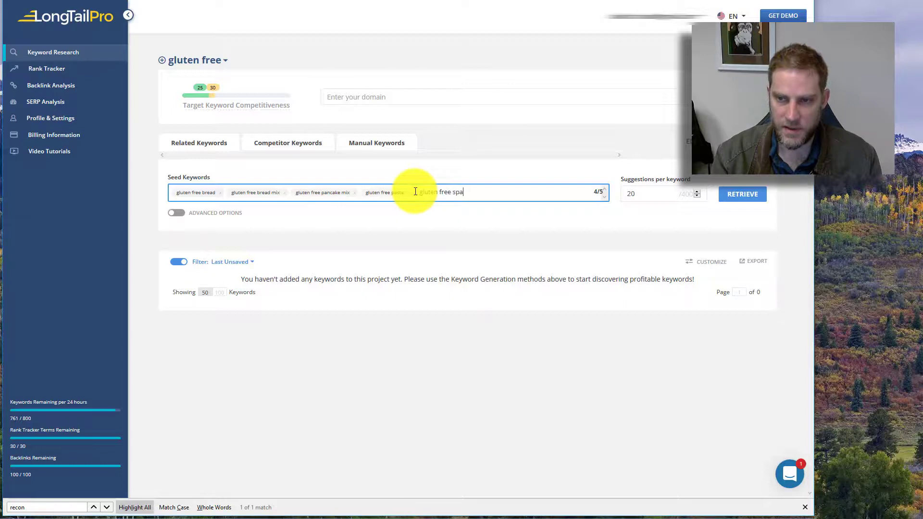
text(gluten free spaghetti)
key(Return)
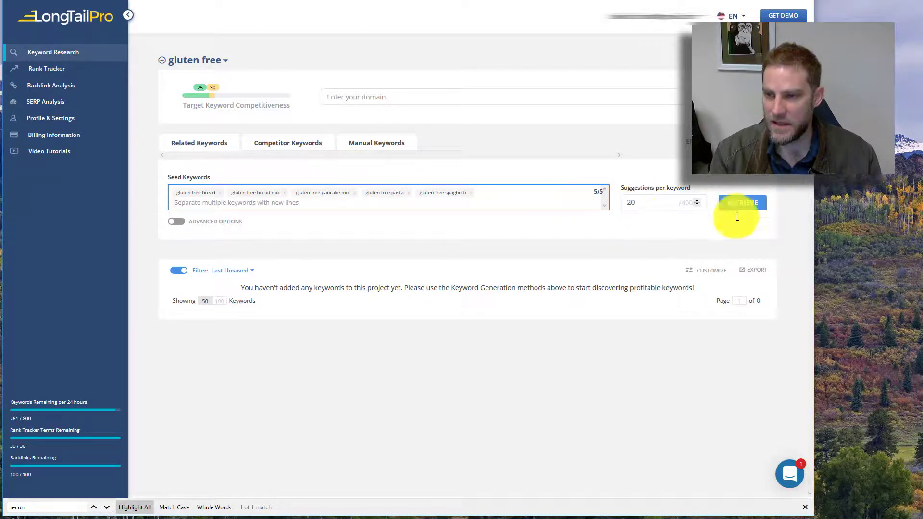
click(744, 204)
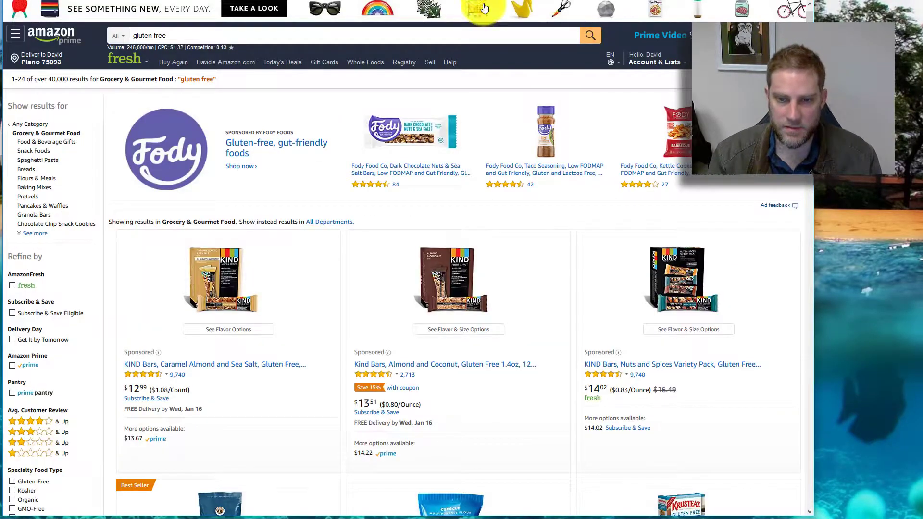
click(32, 234)
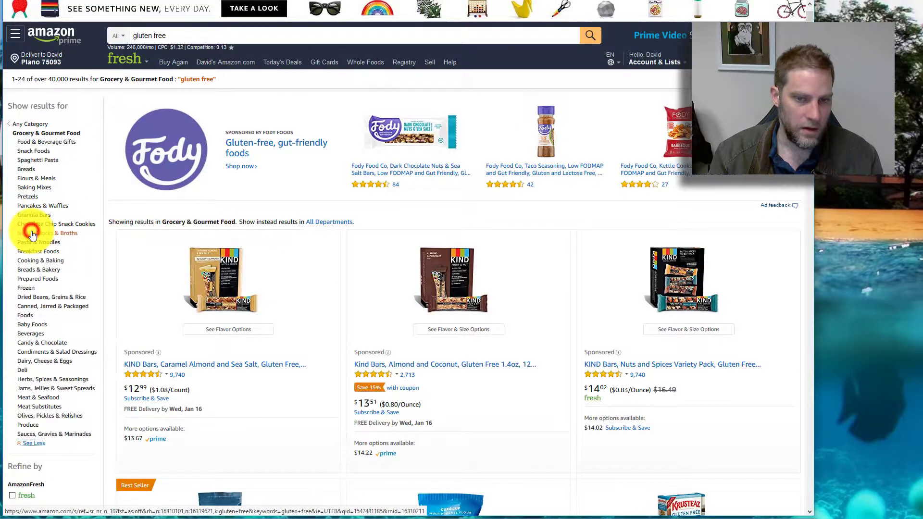
key(ctrl+Tab)
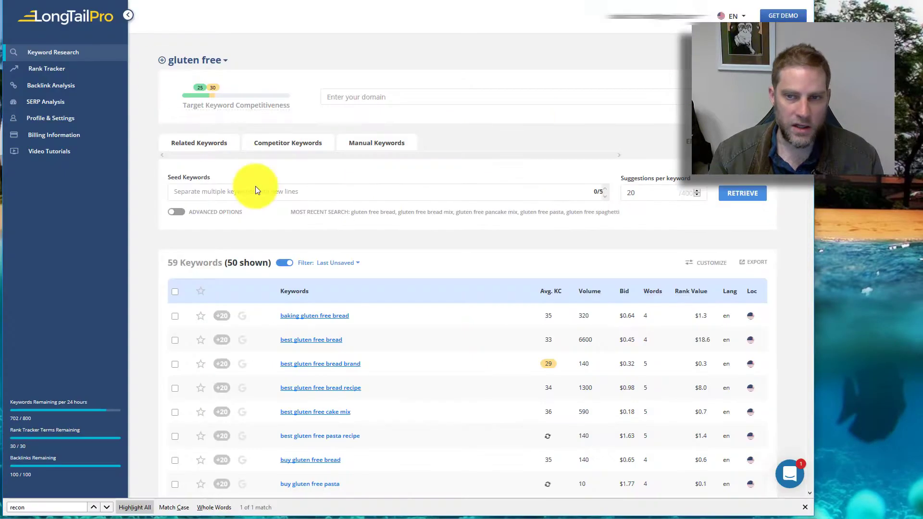
Step: Add the seed 'gluten free cookies' and retrieve ideas, raising the project to 98 keywords
click(279, 189)
text(gluten)
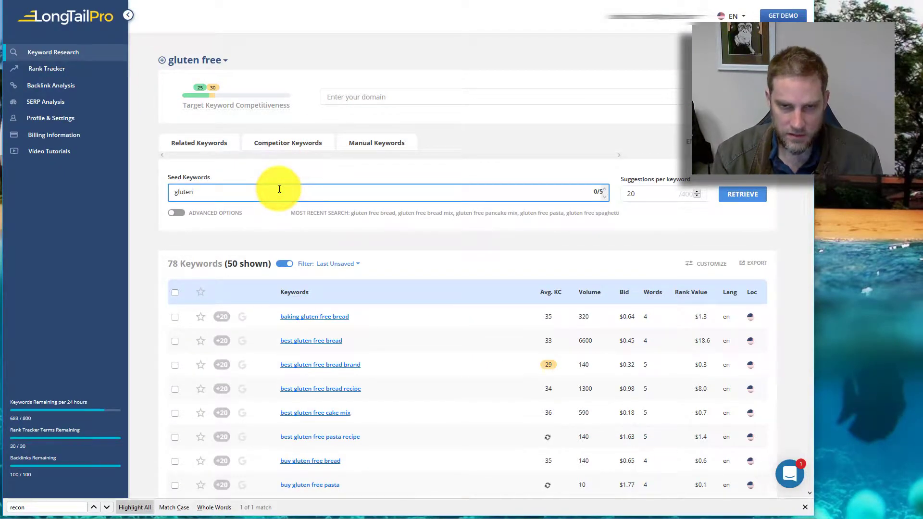
text( free cookie)
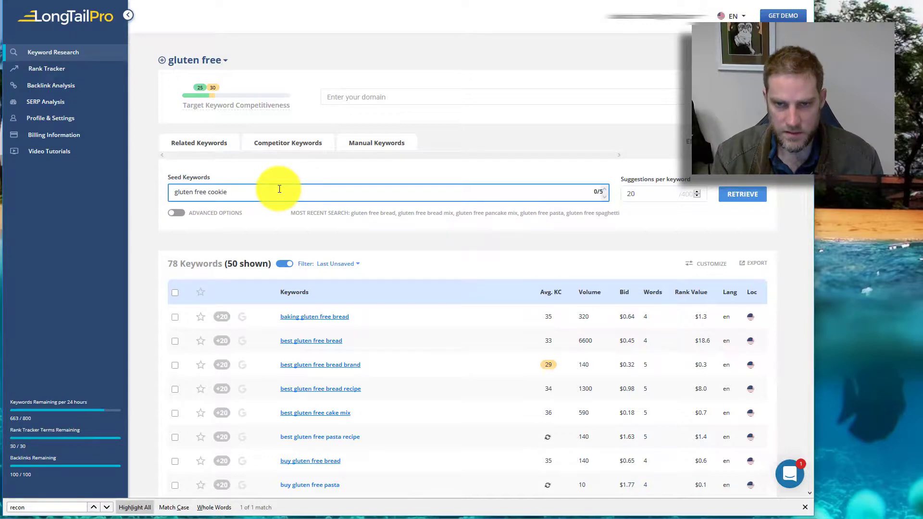
text(s)
key(Return)
click(724, 194)
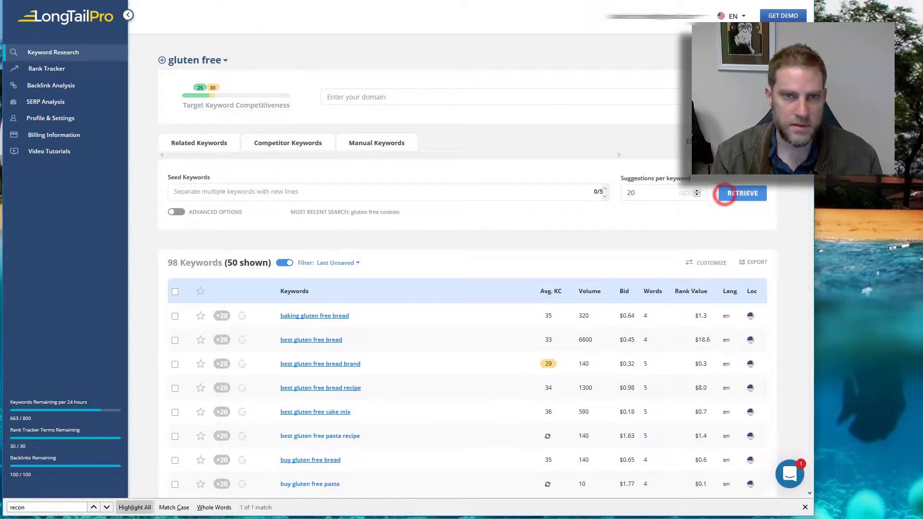
key(ctrl+Tab)
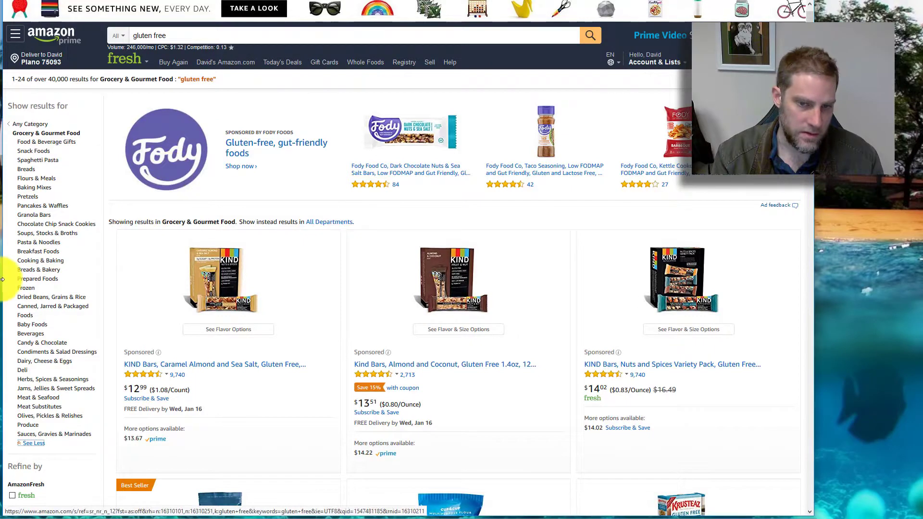
Step: Scroll through Amazon's gluten free Grocery & Gourmet Food results
scroll(63, 298, down, 1)
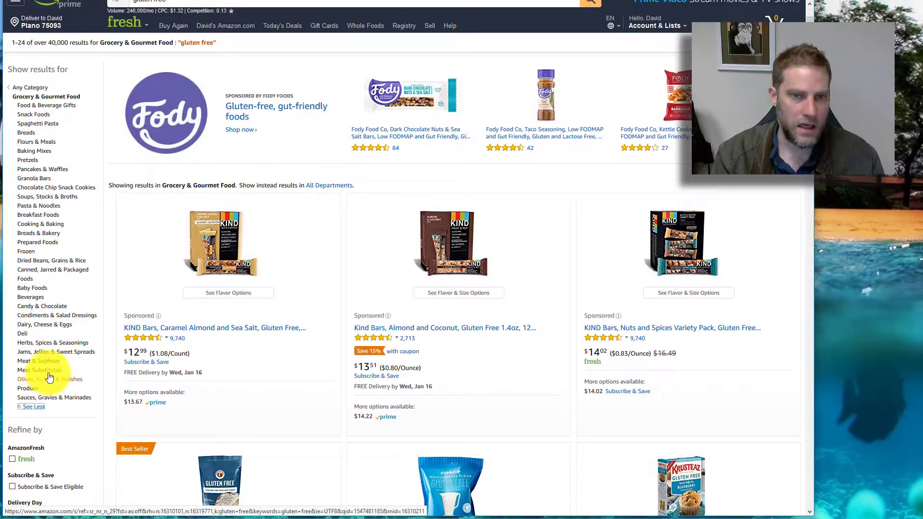
scroll(48, 374, up, 1)
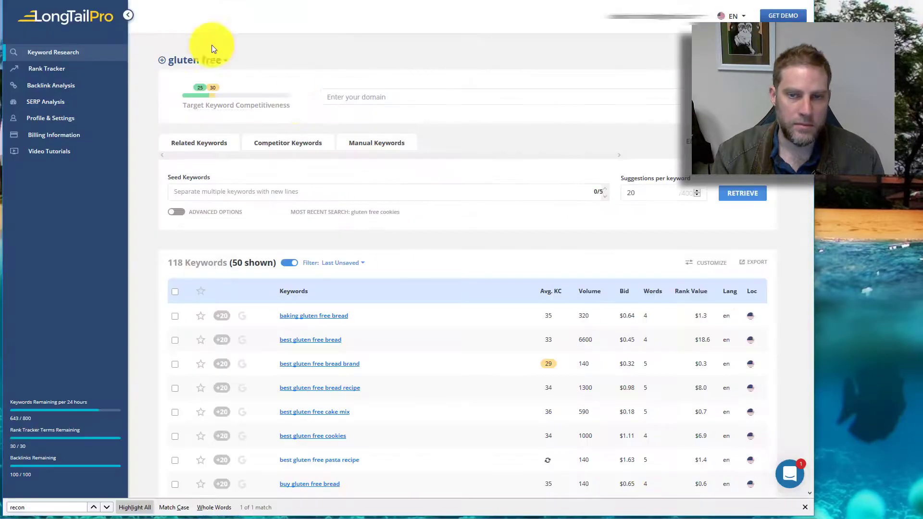
Step: Begin typing the 'gluten free gravy' seed, glance at the Amazon results, and return
click(256, 189)
text(gluten free gravy)
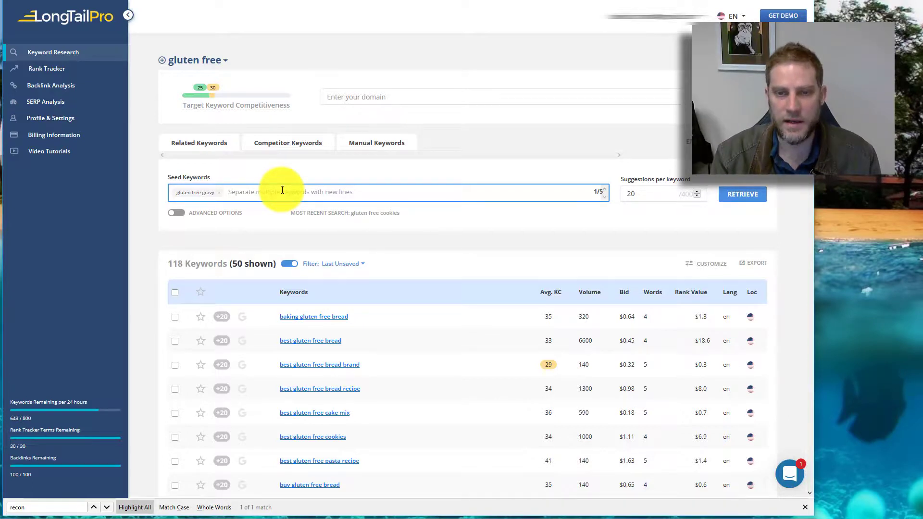
text(gluten)
key(ctrl+Tab)
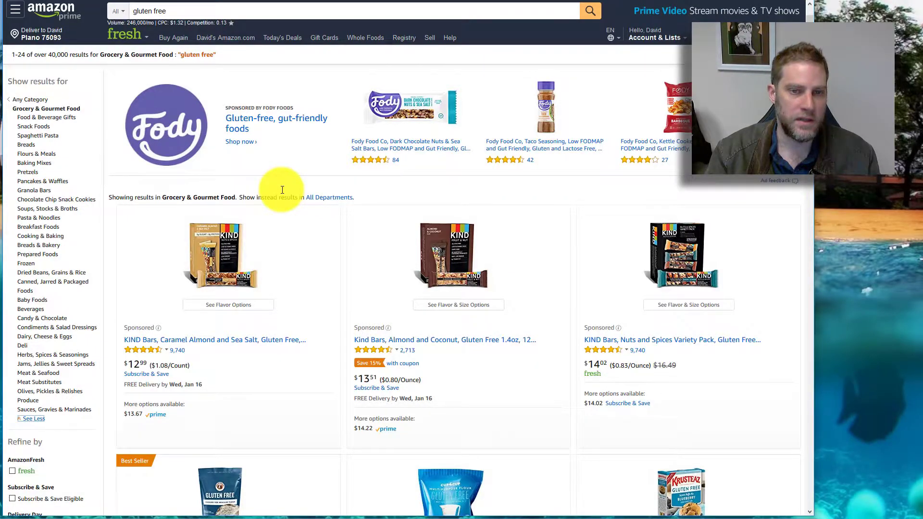
key(ctrl+shift+Tab)
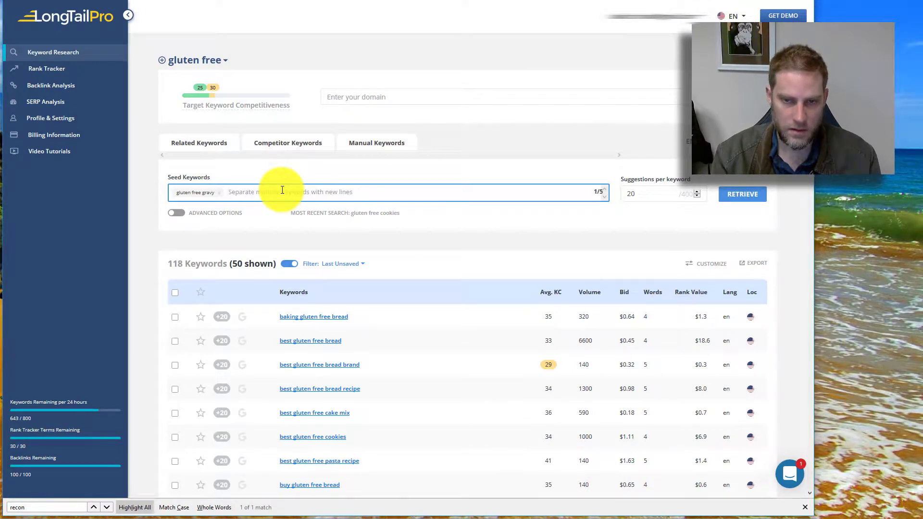
Step: Enter seeds 'gluten free gravy' and 'gluten free flour' and retrieve their keyword ideas
text(glut)
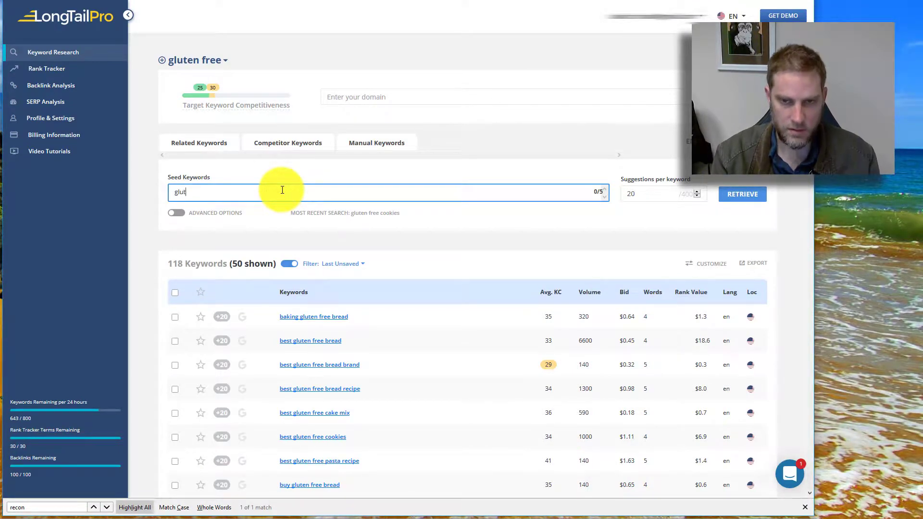
text(en free gravy)
key(Return)
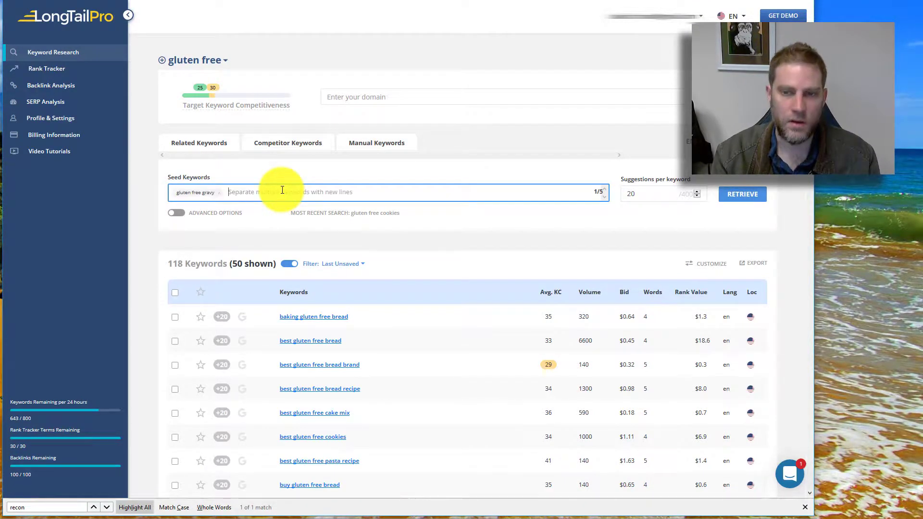
text(gluten fr)
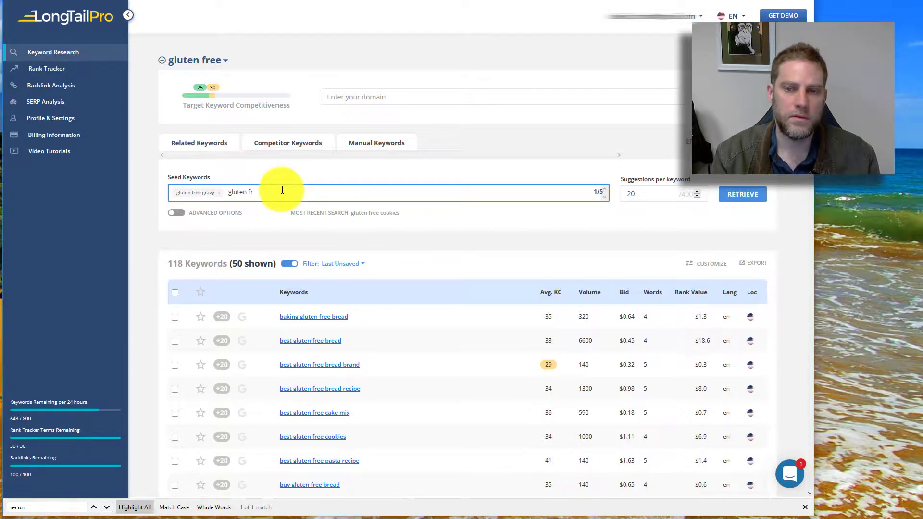
text(ee flour)
key(Return)
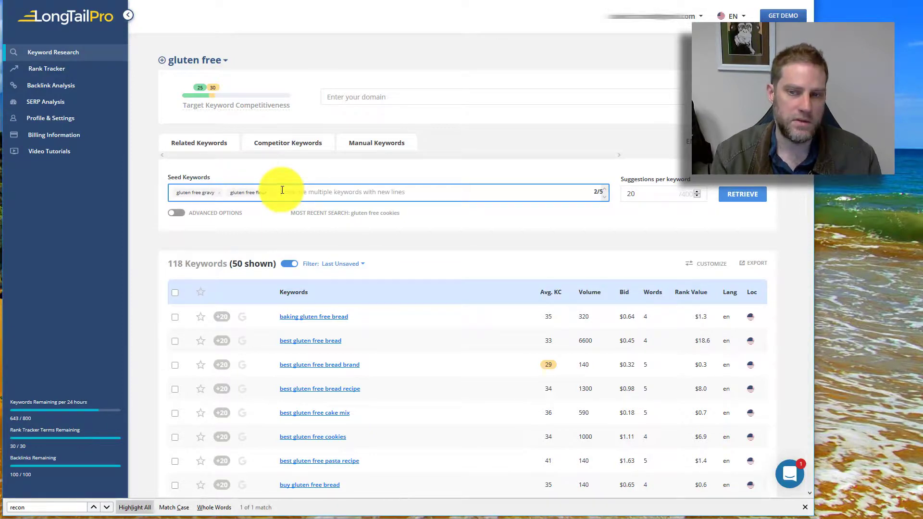
click(744, 198)
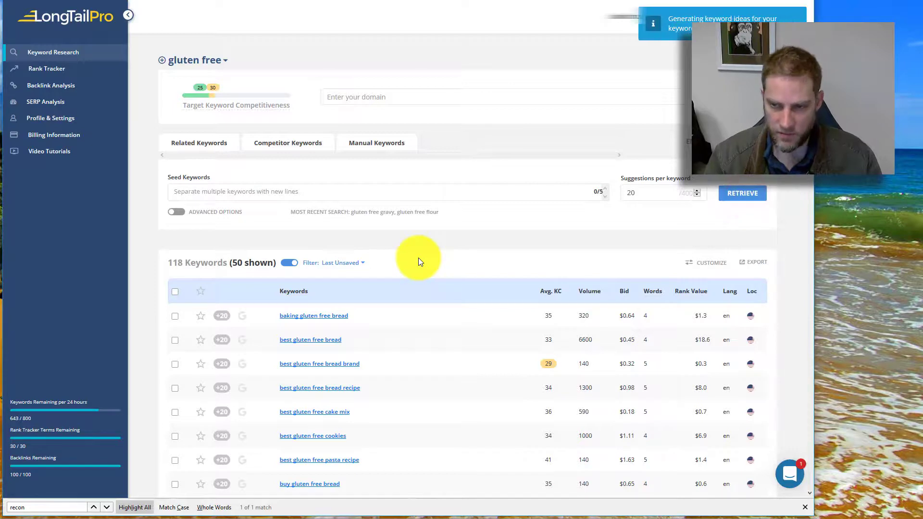
Step: Sort the keyword table by Avg. KC so the lowest values come first
click(545, 294)
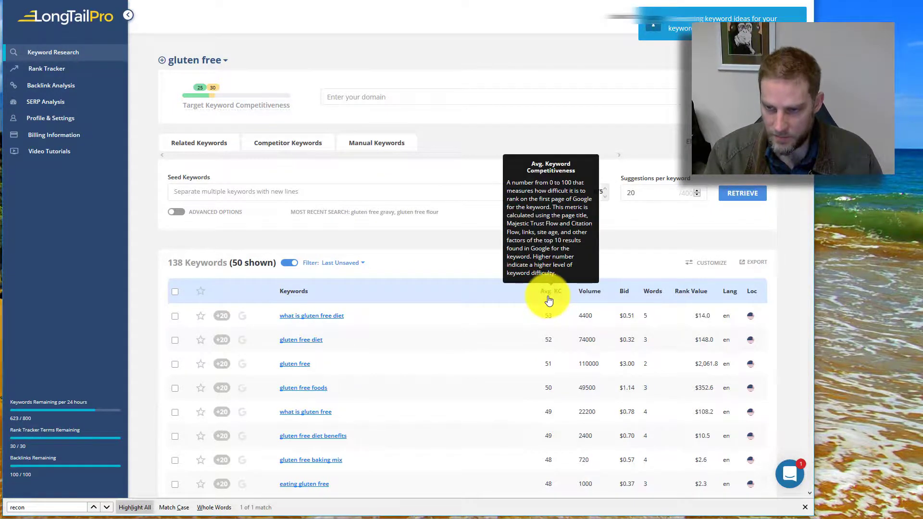
click(549, 296)
click(549, 298)
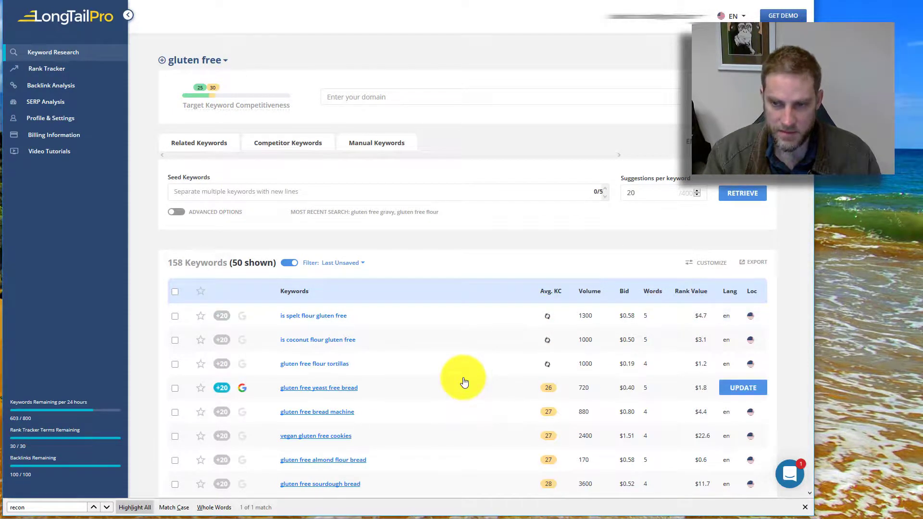
Step: Filter the keyword list to include only Volume greater than 37
click(315, 265)
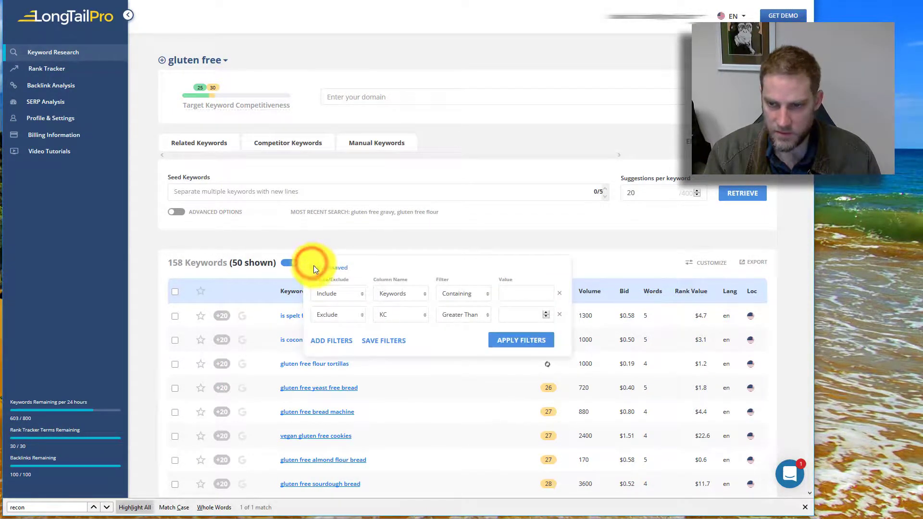
click(339, 293)
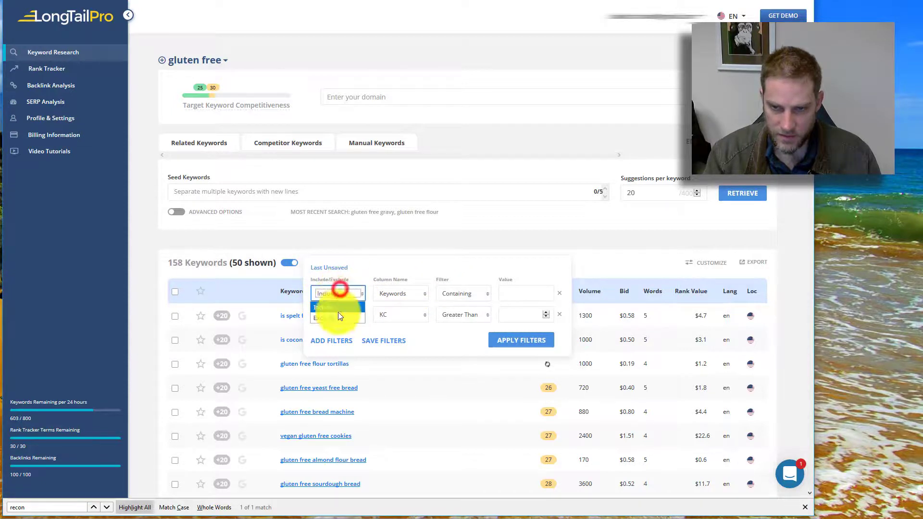
click(397, 293)
click(385, 401)
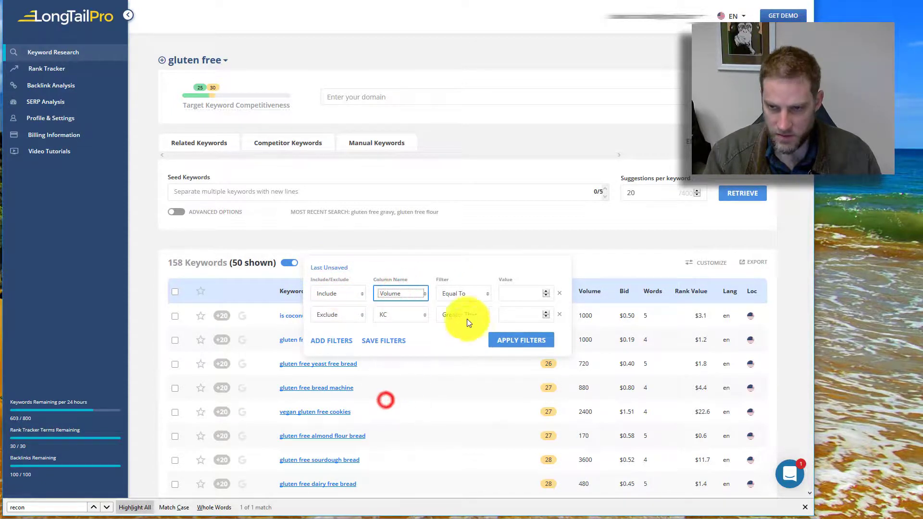
click(469, 295)
click(465, 320)
click(528, 294)
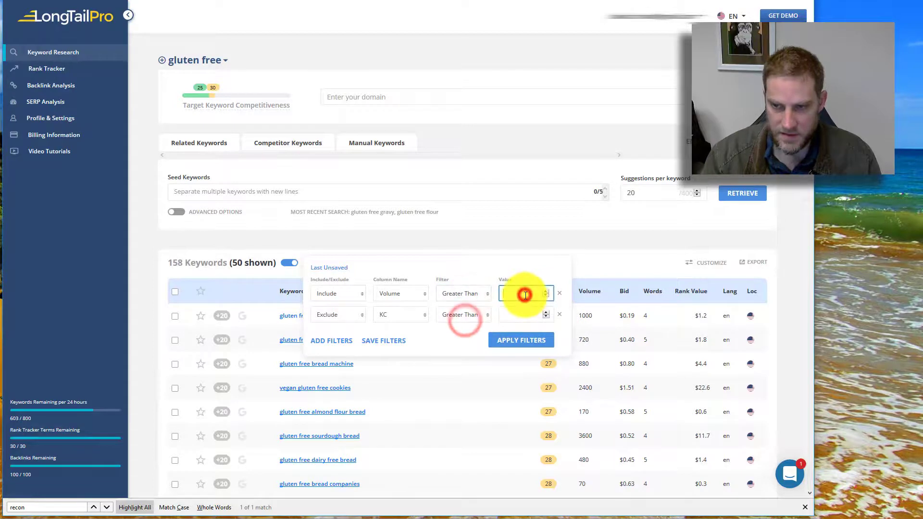
text(37)
click(504, 344)
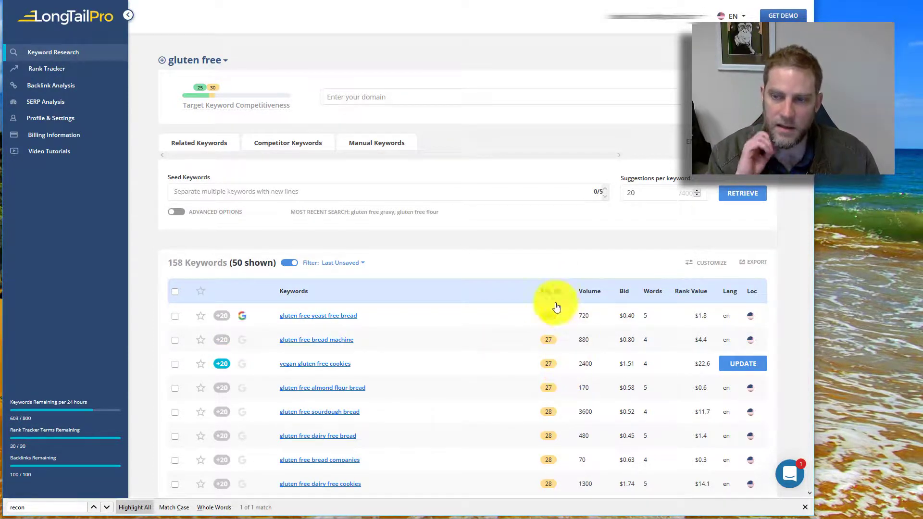
Step: Open analyses for gluten free yeast bread, bread machine, vegan cookies and almond flour bread in new tabs
right_click(287, 320)
click(322, 321)
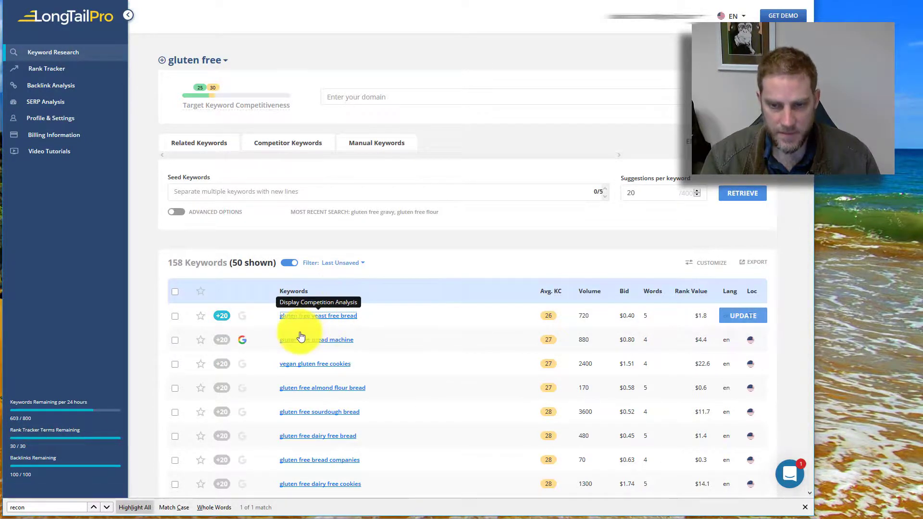
right_click(290, 344)
click(318, 349)
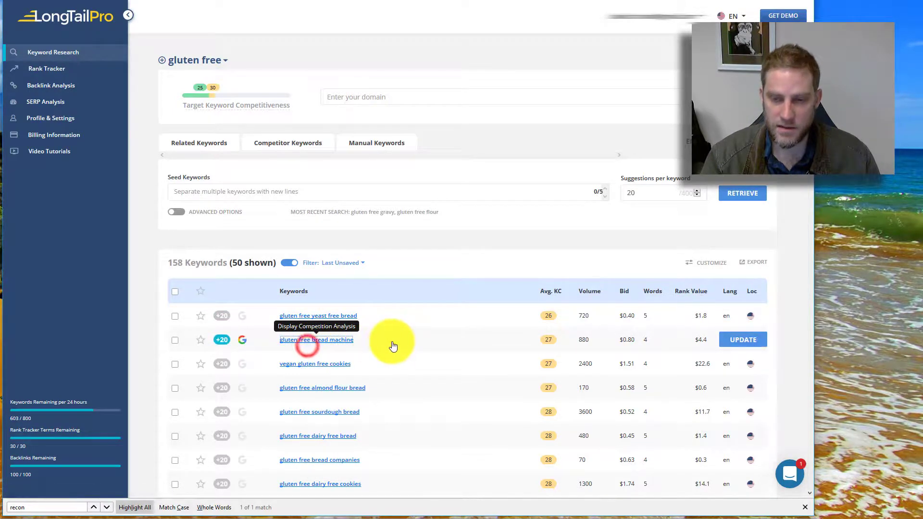
right_click(305, 368)
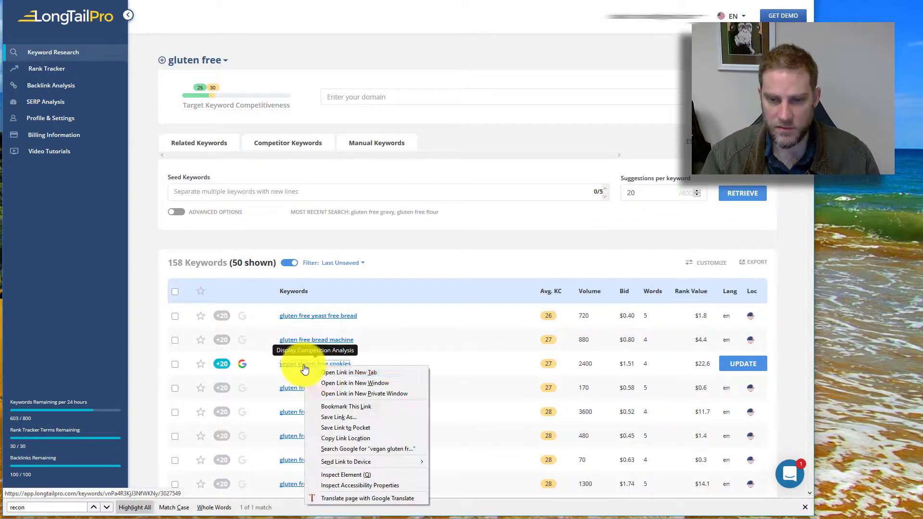
click(317, 376)
right_click(353, 388)
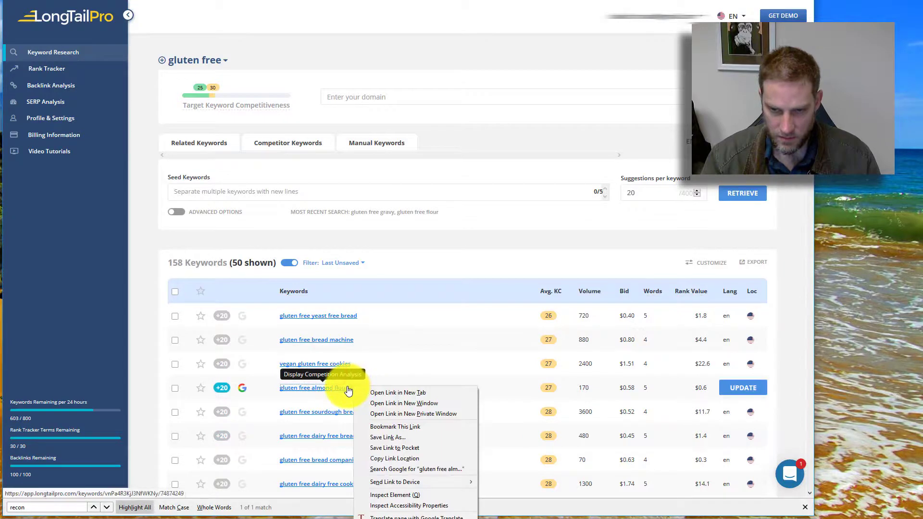
click(385, 393)
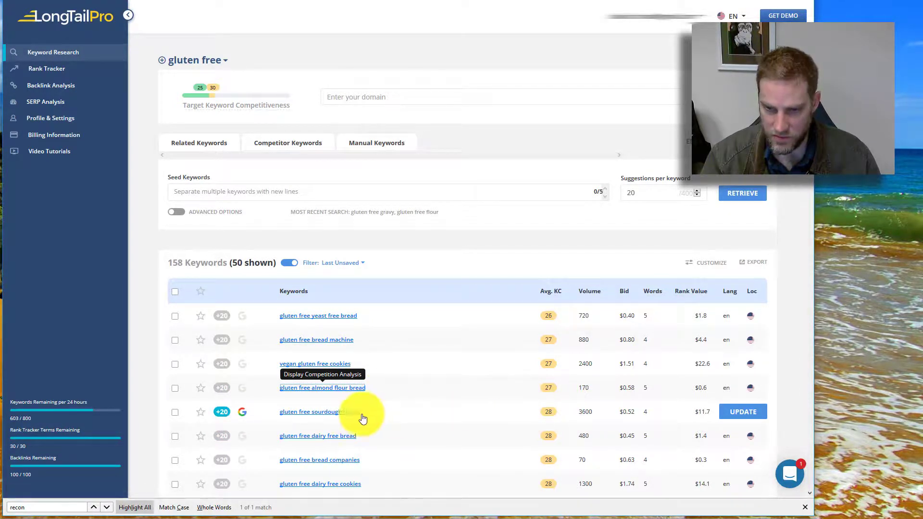
Step: Re-sort by Avg. KC and delete the old 'Keywords containing bmx' and duplicate Volume filter rows
click(552, 293)
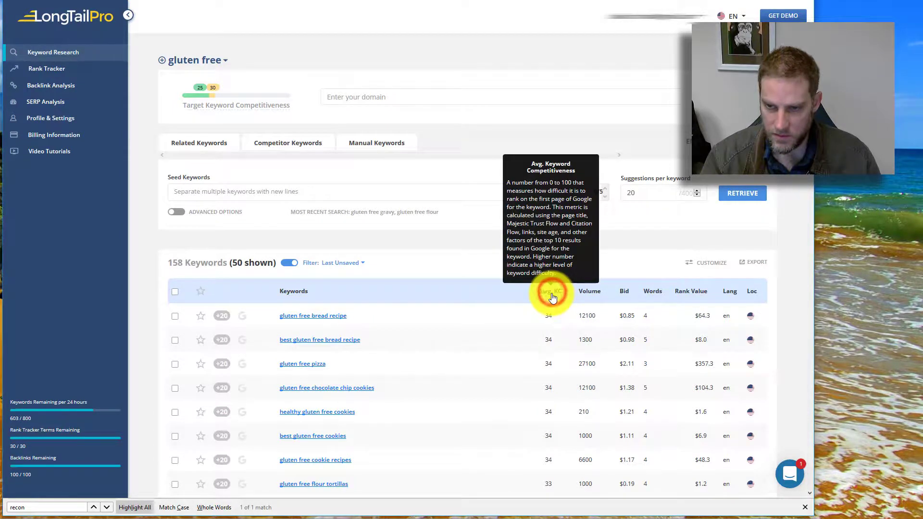
click(552, 293)
click(313, 263)
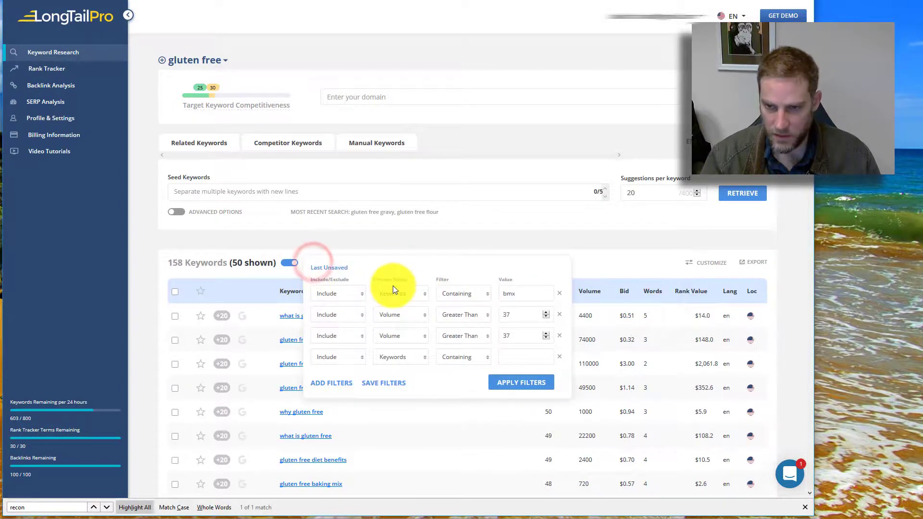
click(559, 294)
click(559, 293)
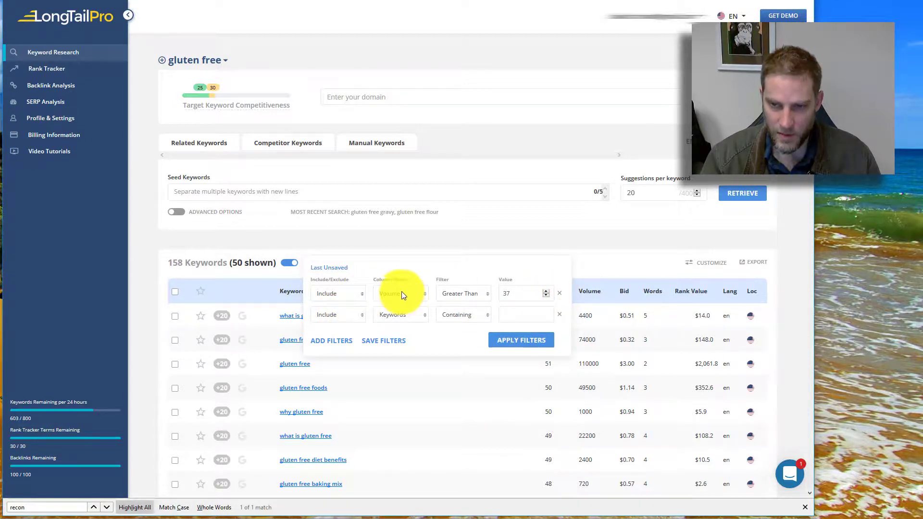
Step: Apply an Include KC Less Than 38 filter and sort results by volume, highest first
click(402, 294)
click(389, 348)
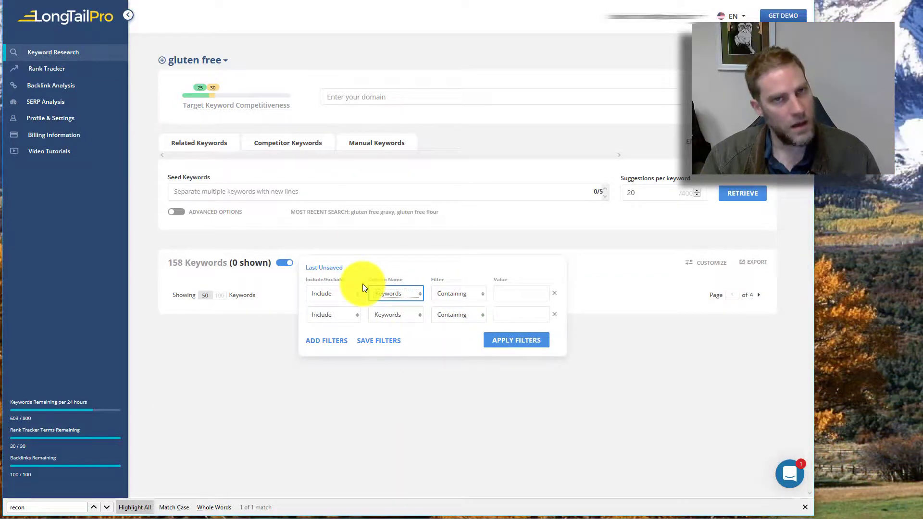
click(383, 293)
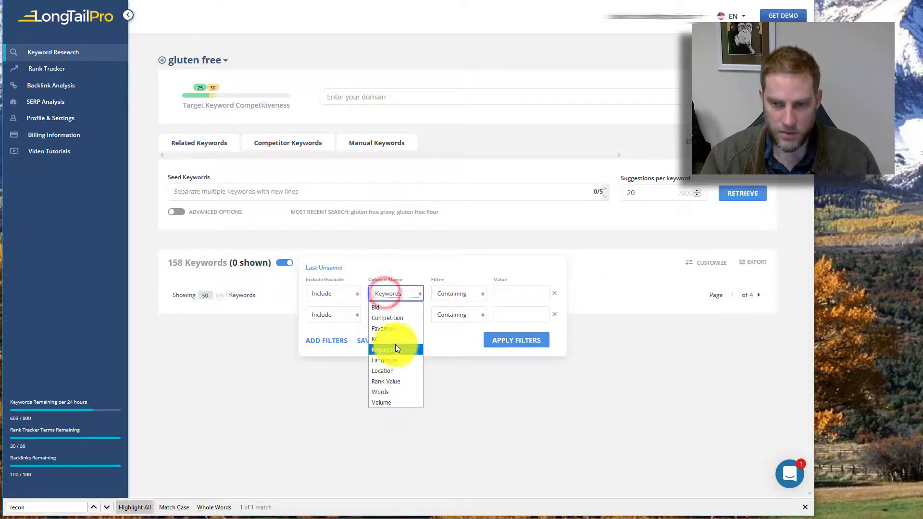
click(394, 342)
click(448, 294)
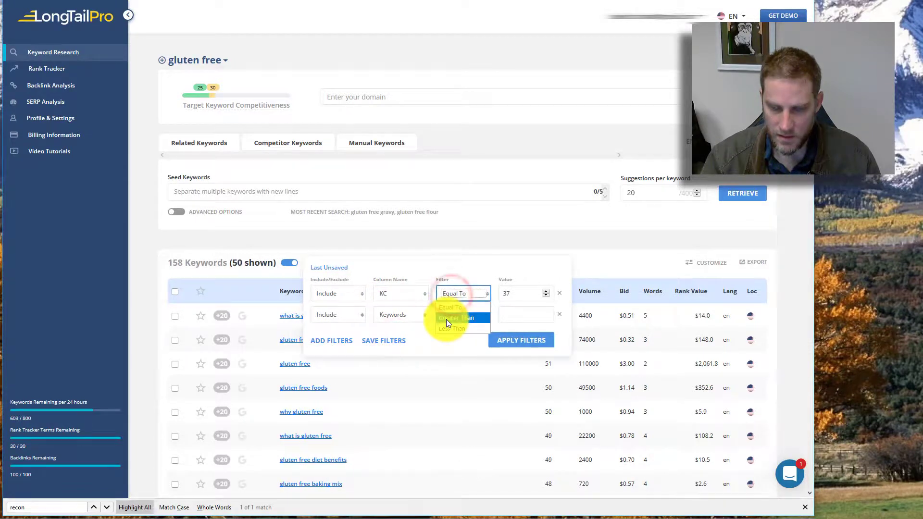
click(446, 329)
double_click(514, 293)
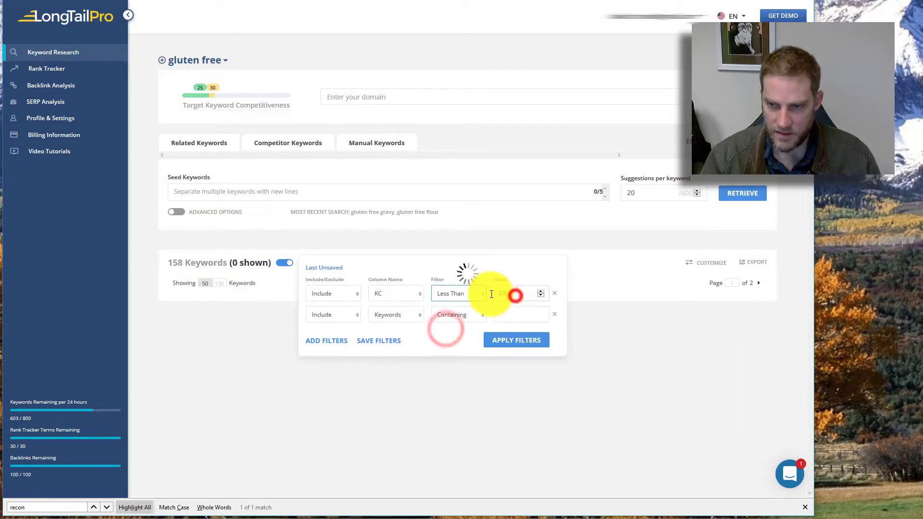
key(BackSpace)
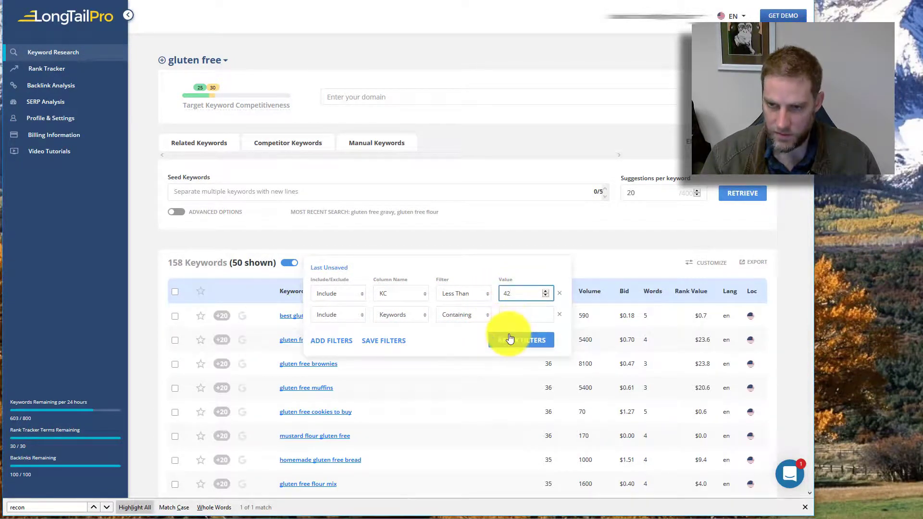
double_click(515, 293)
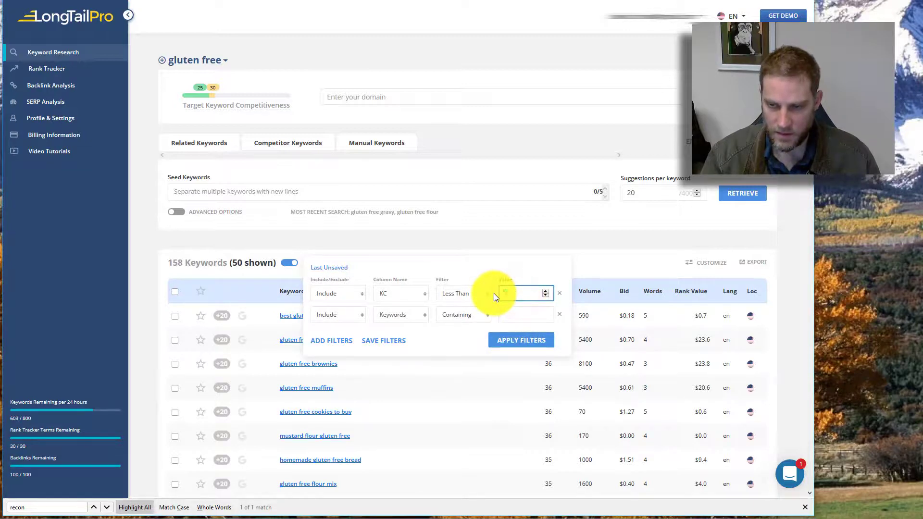
text(3)
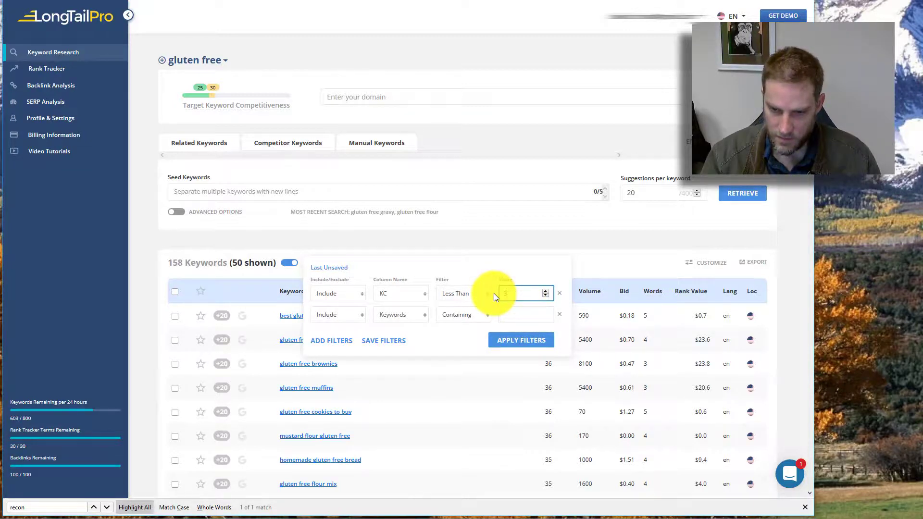
text(8)
click(507, 342)
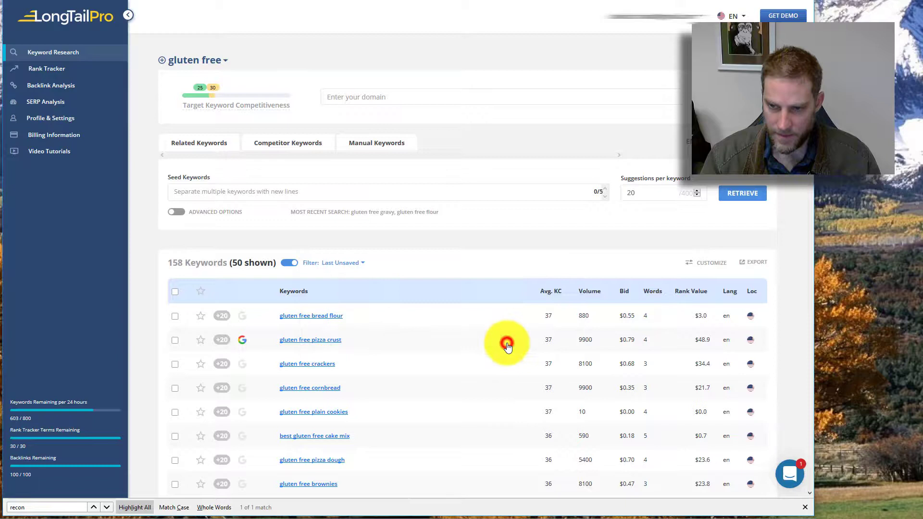
click(587, 293)
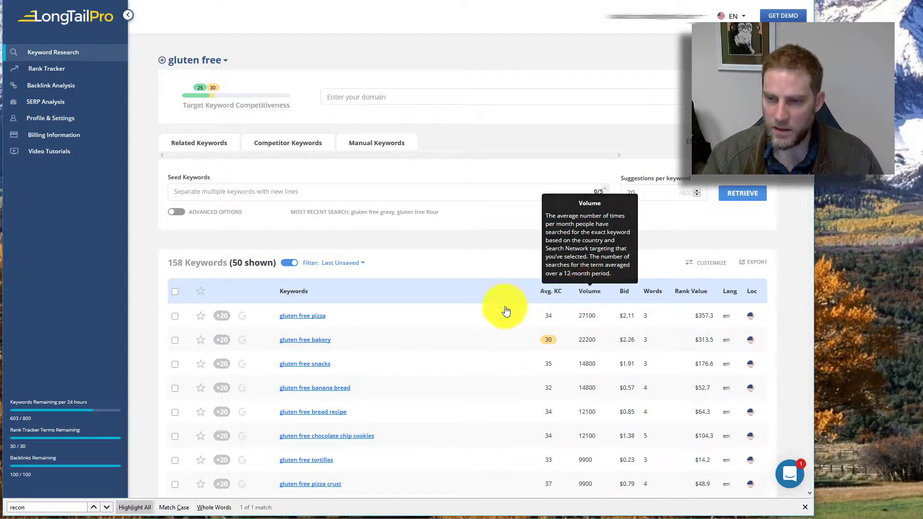
Step: Open gluten free pizza and another top-volume keyword's analyses in new tabs, then re-sort by Avg. KC
right_click(305, 316)
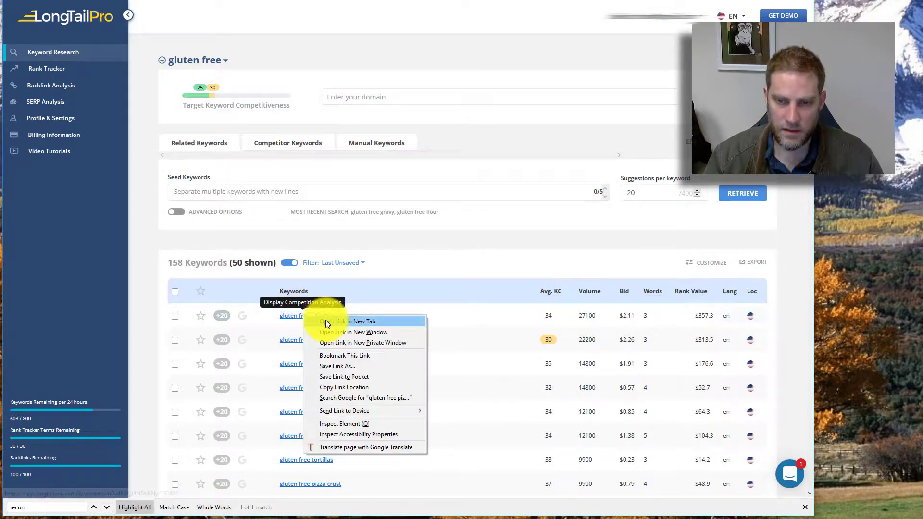
click(325, 321)
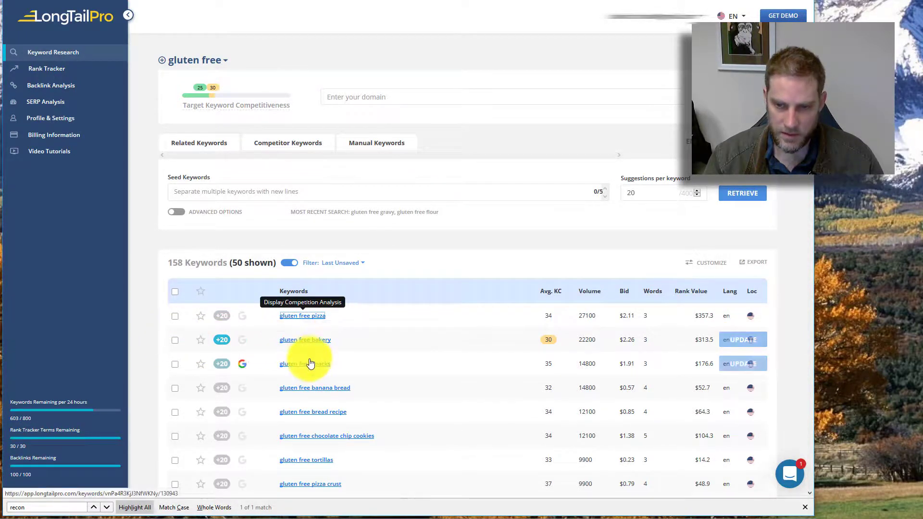
right_click(309, 389)
click(348, 390)
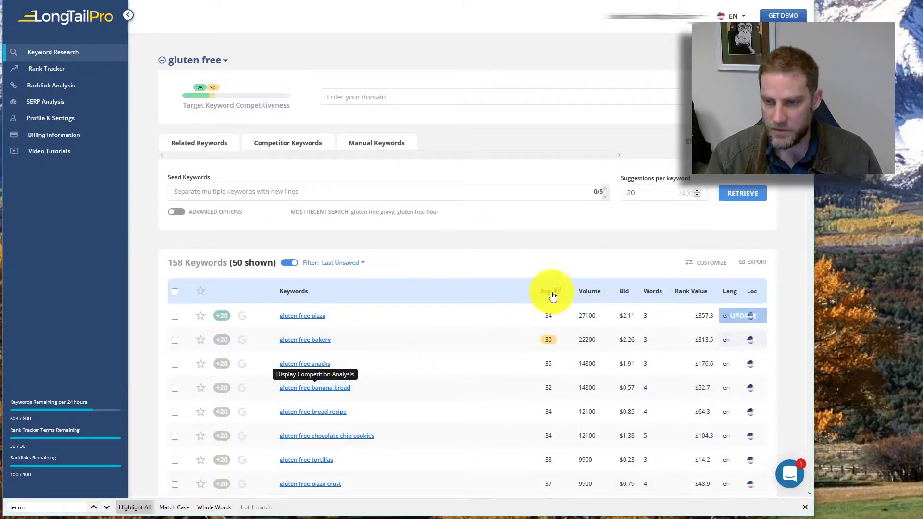
click(553, 292)
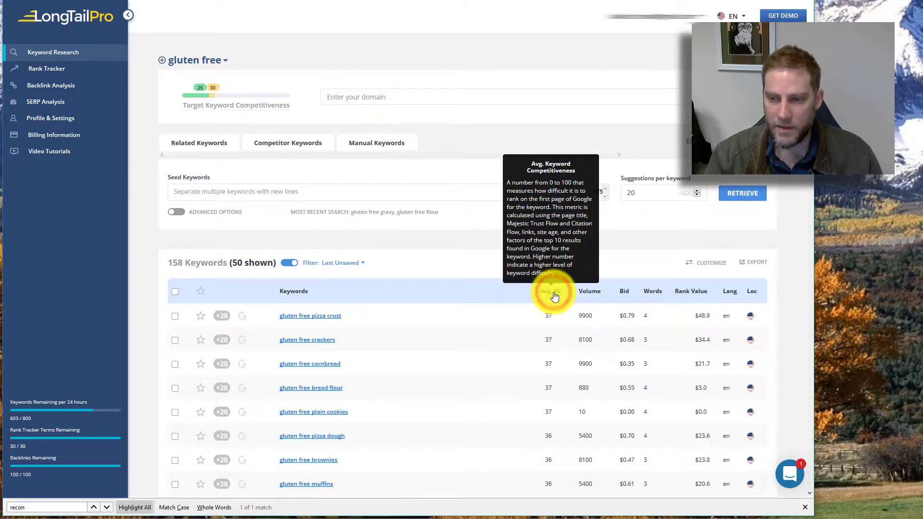
Step: Delete the KC Less Than 38 filter and sort all keywords by Avg. KC, highest first
click(308, 262)
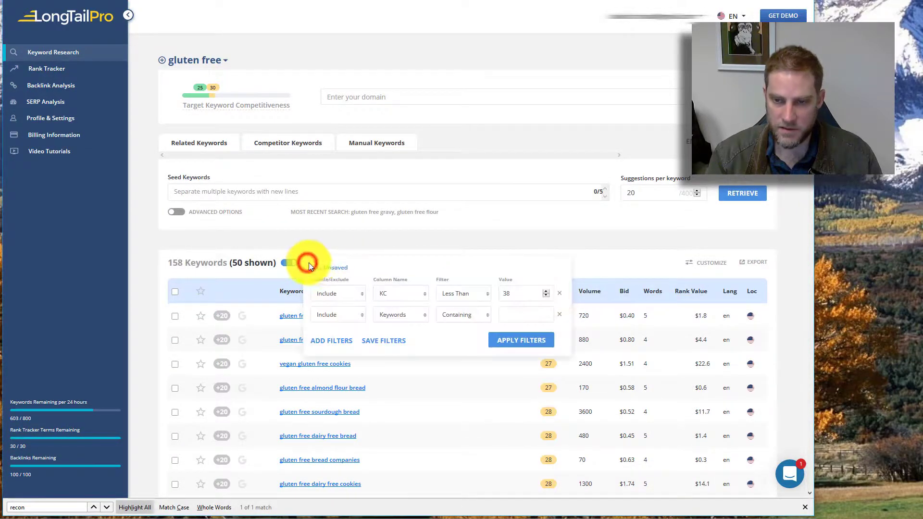
click(559, 294)
click(587, 255)
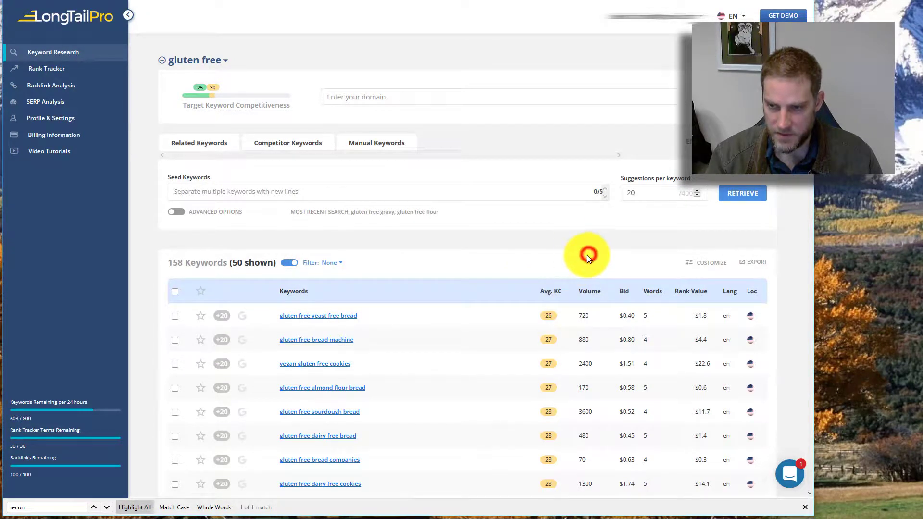
click(552, 294)
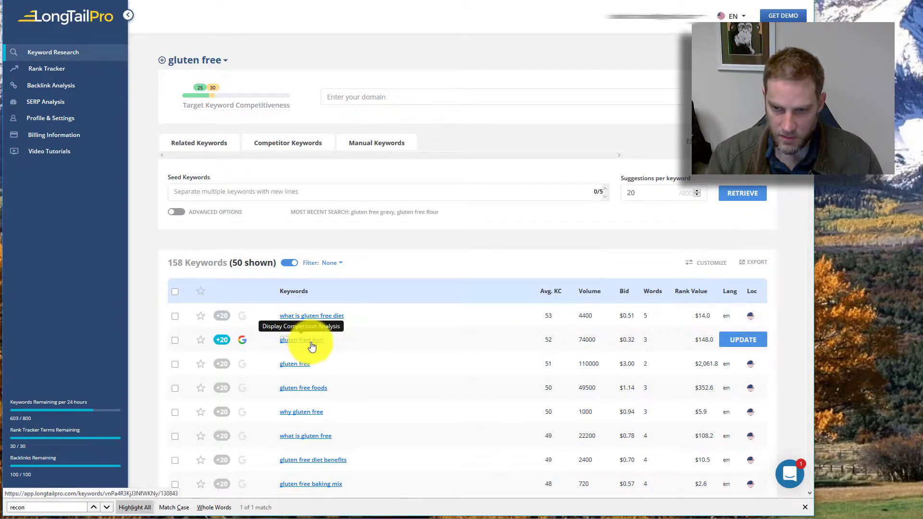
Step: Open the gluten free foods and gluten free diet benefits analyses in new tabs
right_click(307, 390)
click(326, 400)
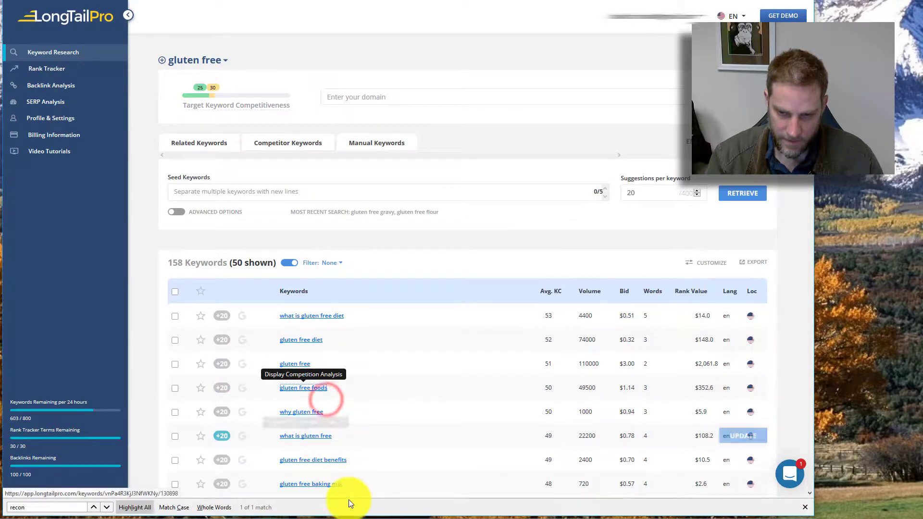
right_click(323, 459)
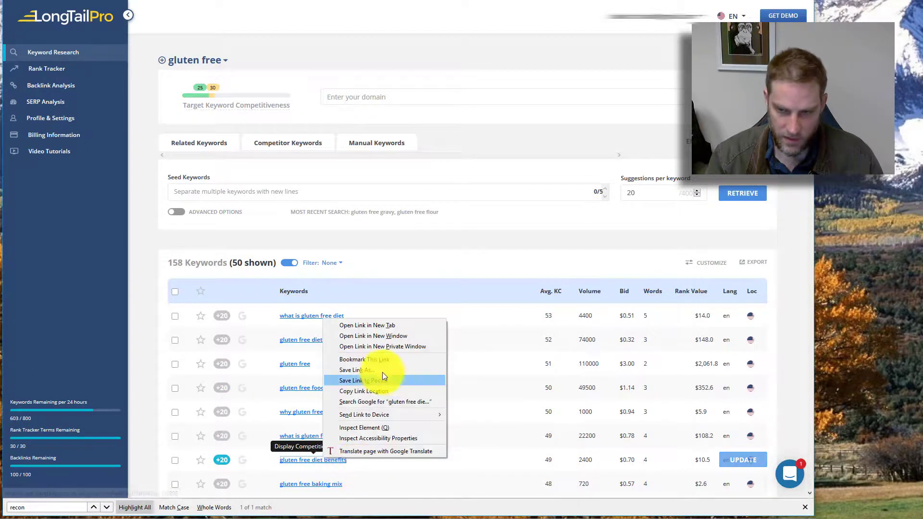
click(360, 326)
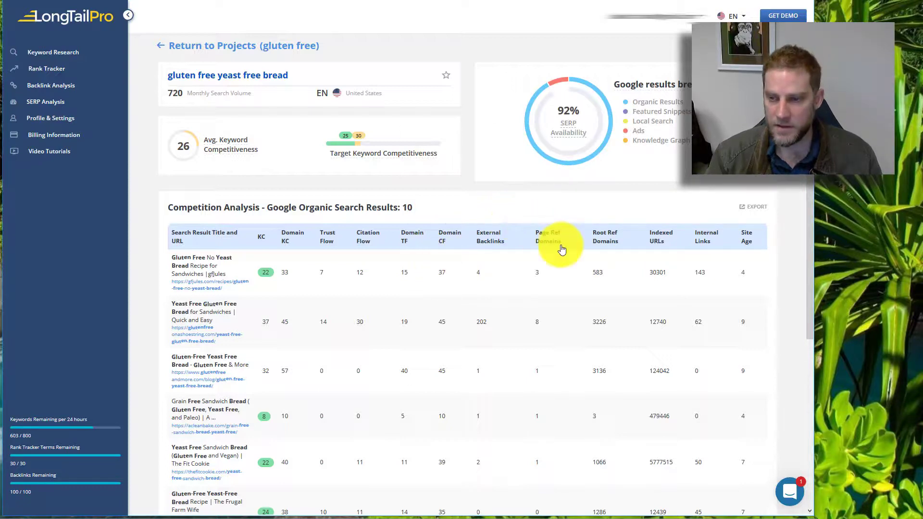
Step: Scroll the yeast free bread results and mark the Grain Free row's Root Ref Domains value 3
scroll(580, 276, down, 2)
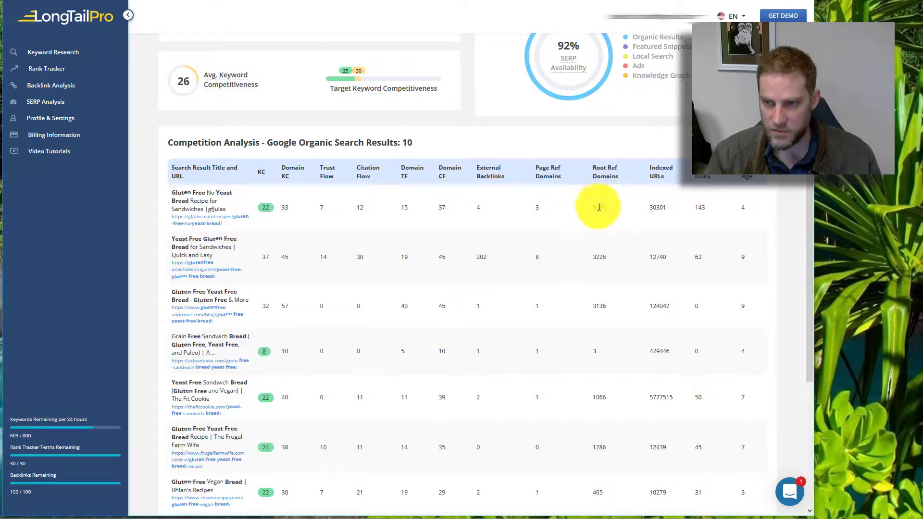
mouse_move(597, 169)
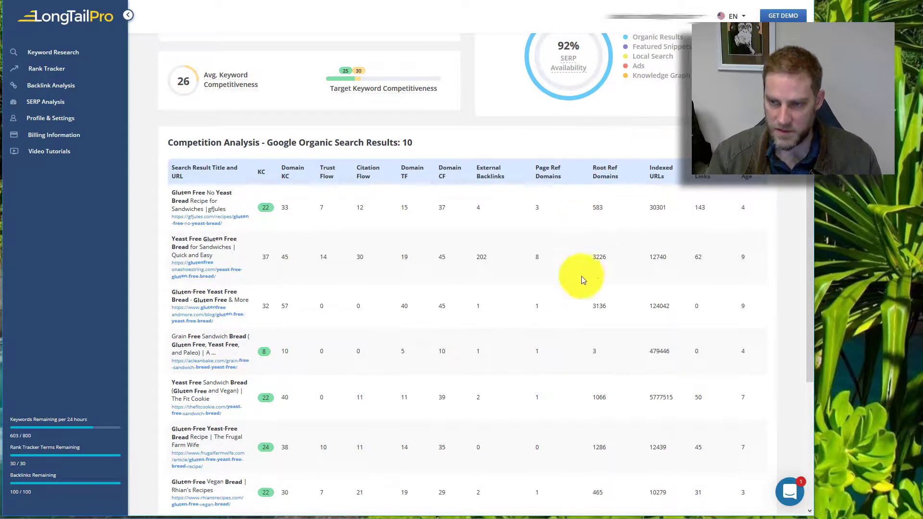
drag(604, 351, 579, 352)
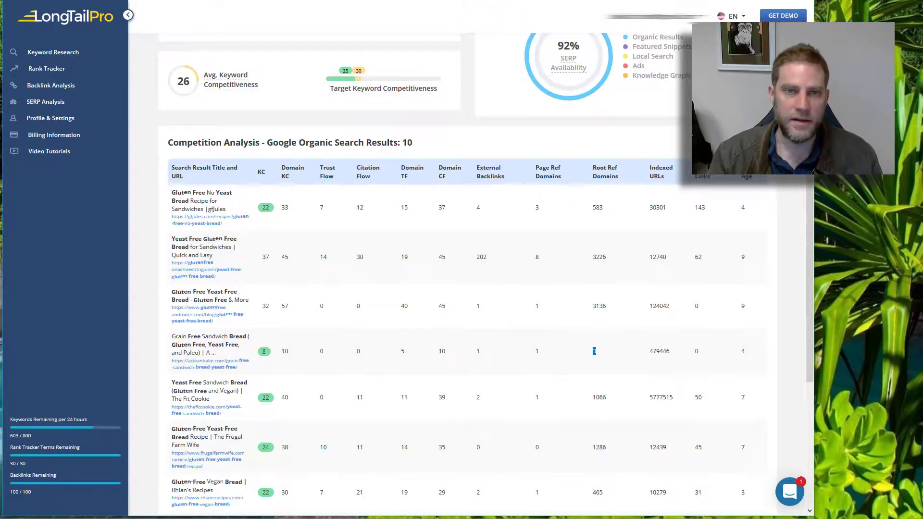
Step: Look up acleanbake.com in Ahrefs, note its 755 live referring domains, and return to LongTail Pro
click(503, 1)
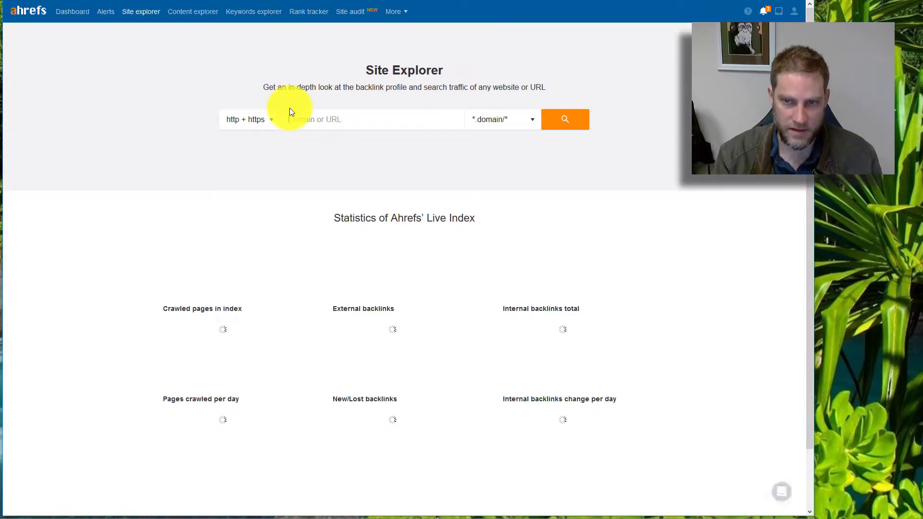
text(acleanbake.com)
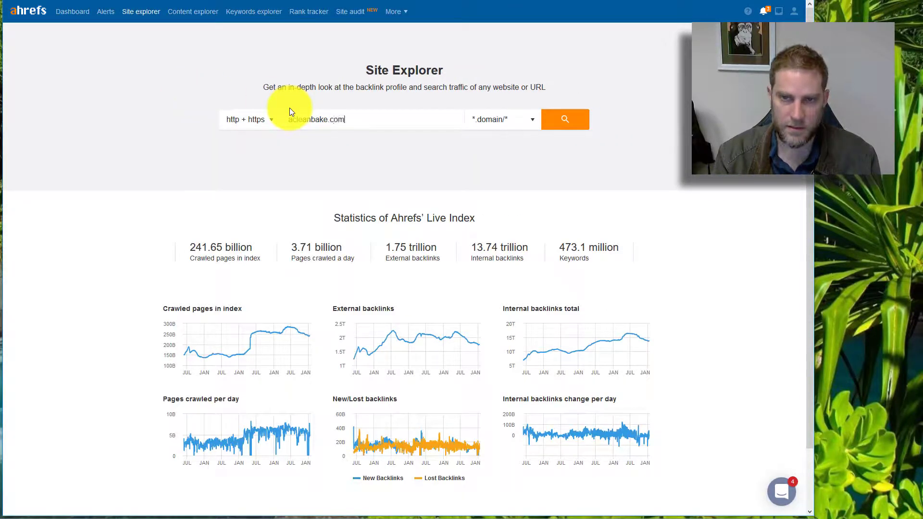
key(Return)
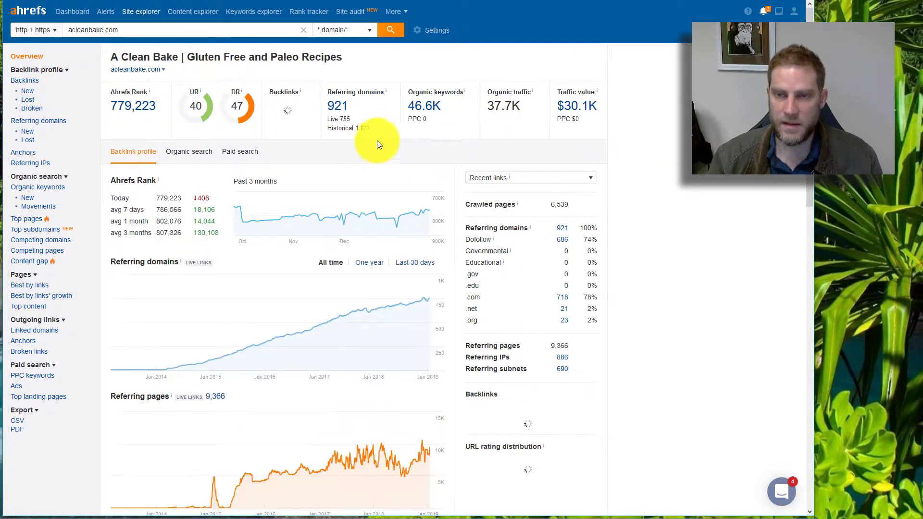
drag(356, 119, 342, 119)
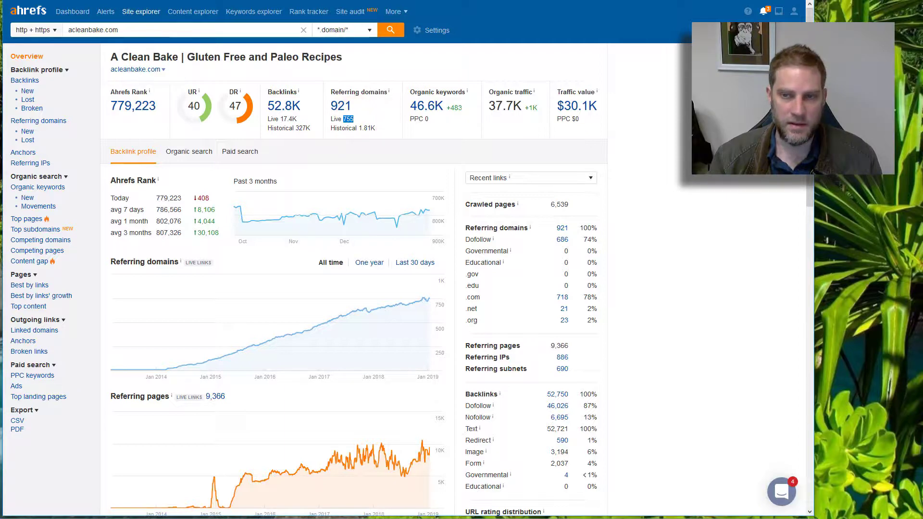
key(alt+Tab)
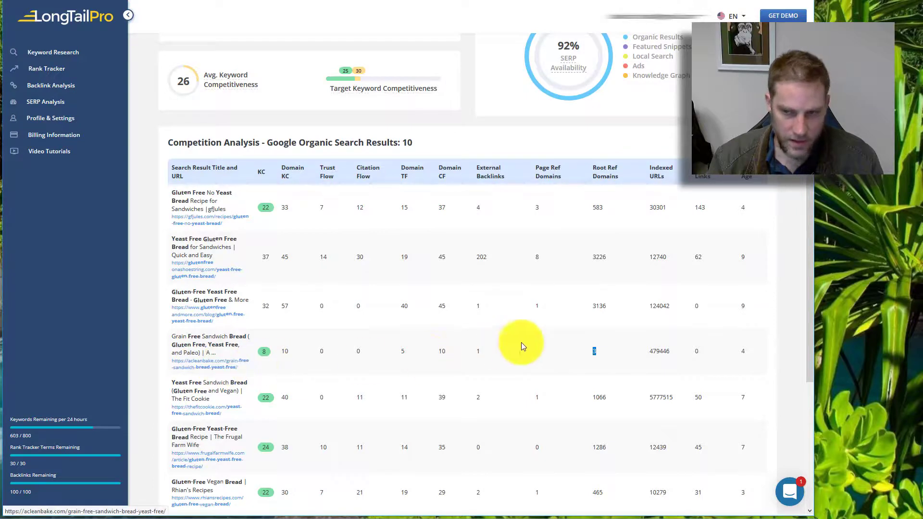
Step: Scroll the yeast free bread competitors and highlight the Root Ref Domains value 181
scroll(592, 348, down, 4)
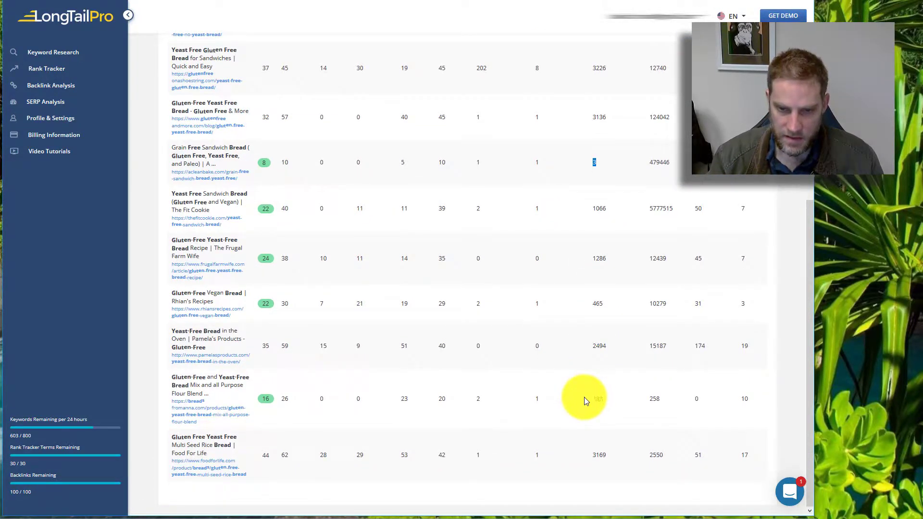
double_click(593, 399)
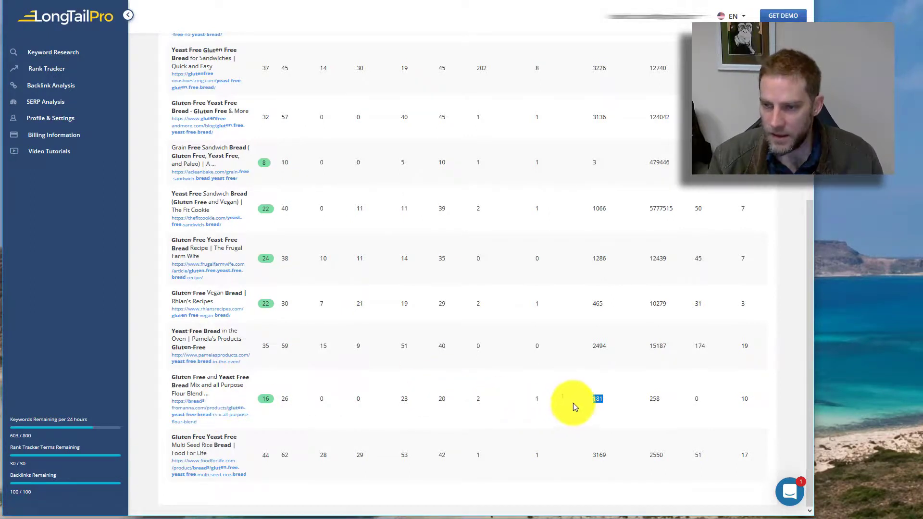
scroll(597, 356, up, 4)
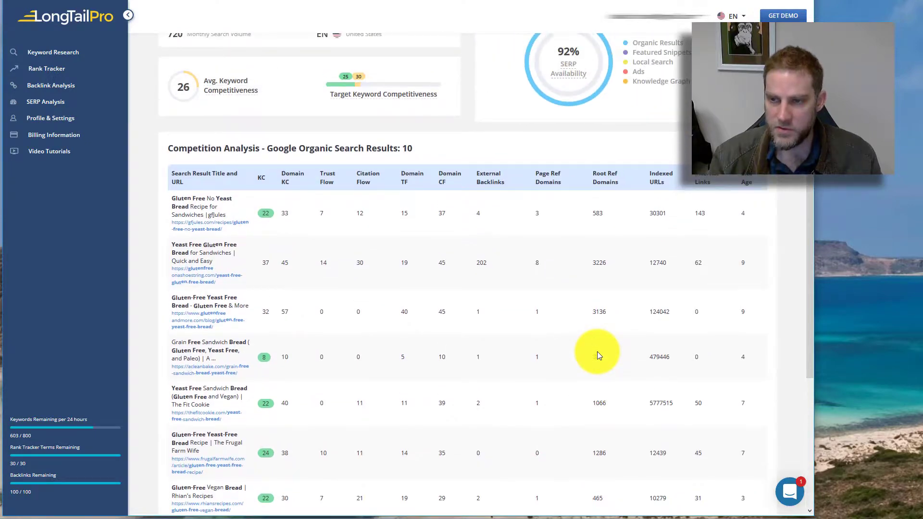
scroll(595, 353, down, 2)
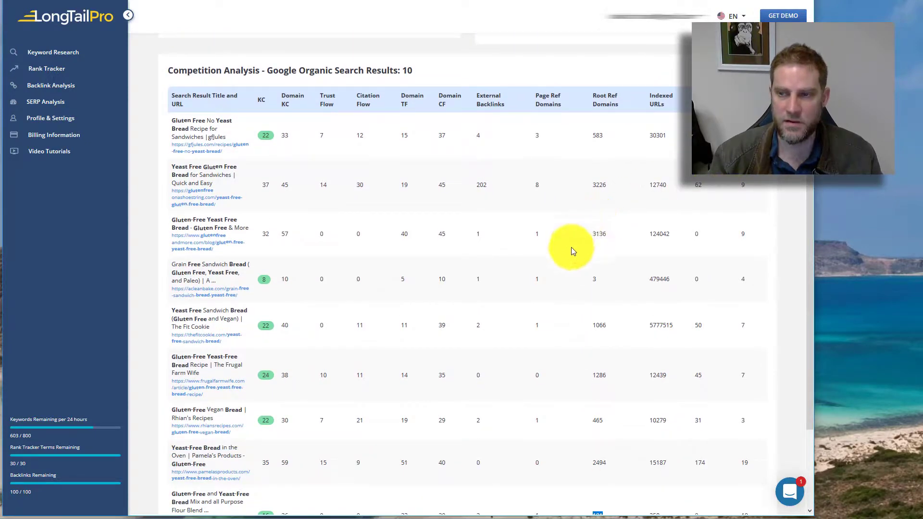
scroll(585, 313, down, 3)
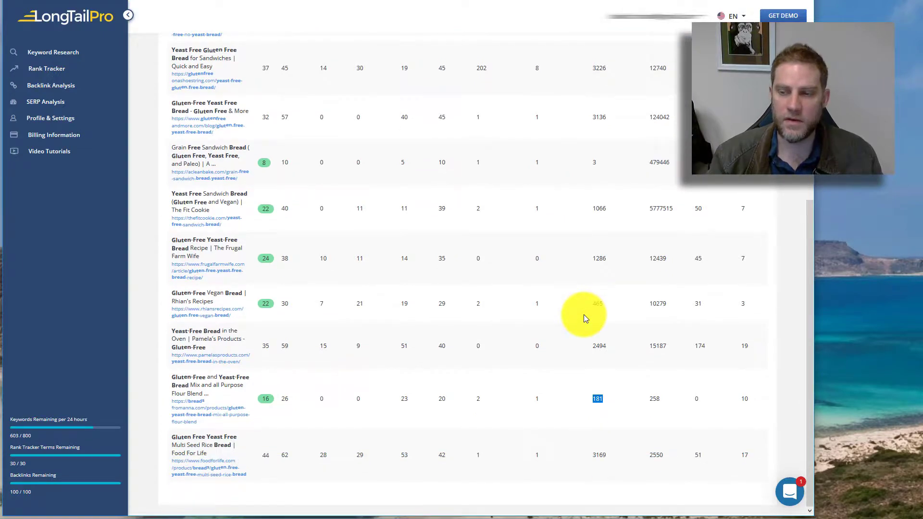
click(608, 150)
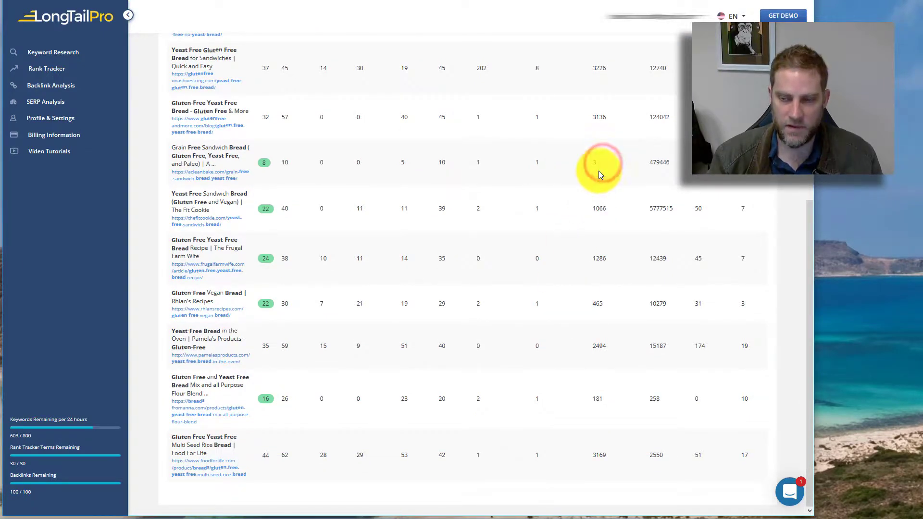
Step: Highlight acleanbake's Root Ref Domains value 3, finish reviewing, and move to the bread machine analysis
scroll(567, 231, up, 7)
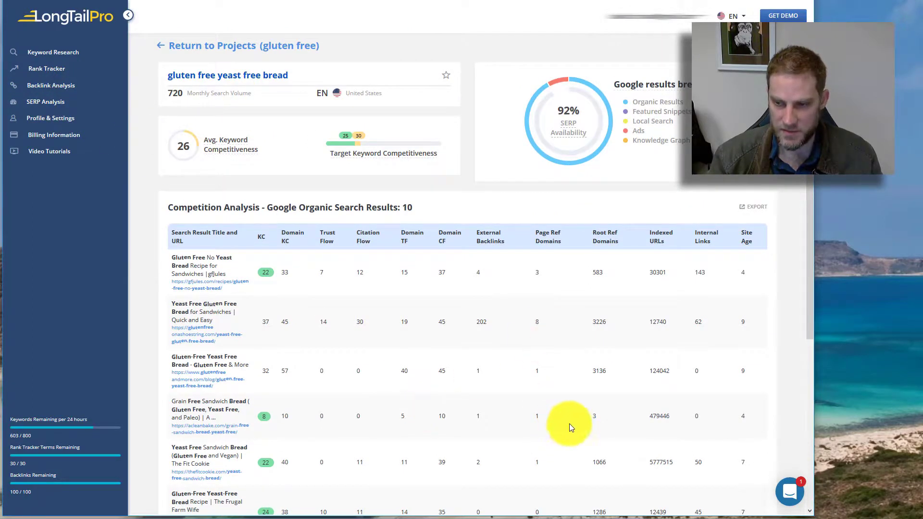
double_click(582, 424)
scroll(560, 490, down, 2)
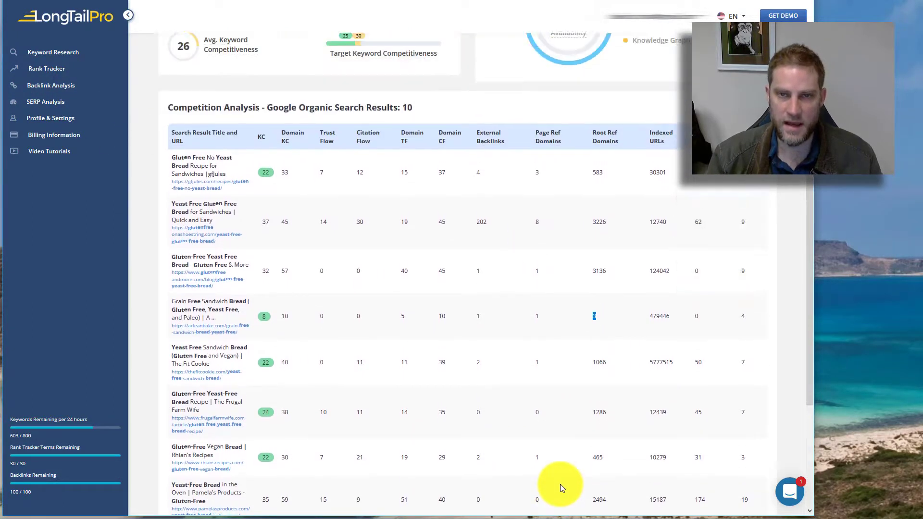
scroll(560, 484, up, 2)
mouse_move(220, 122)
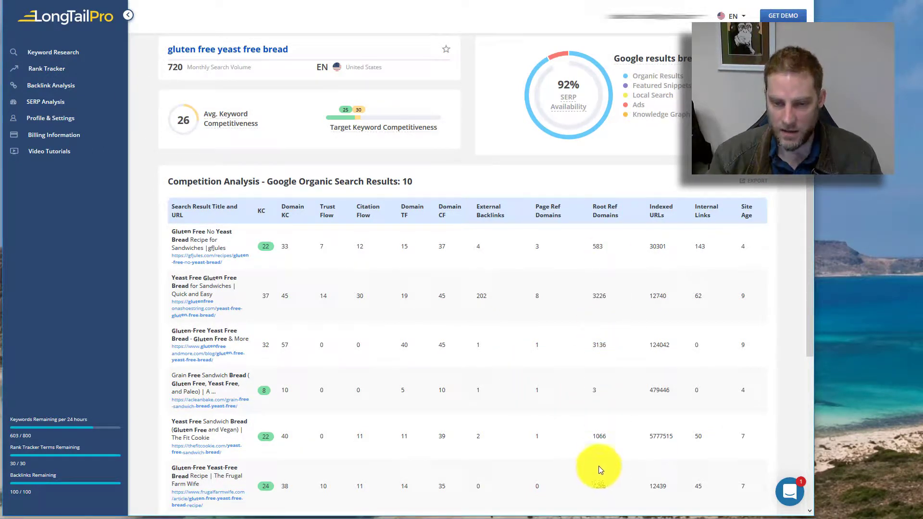
scroll(599, 466, down, 5)
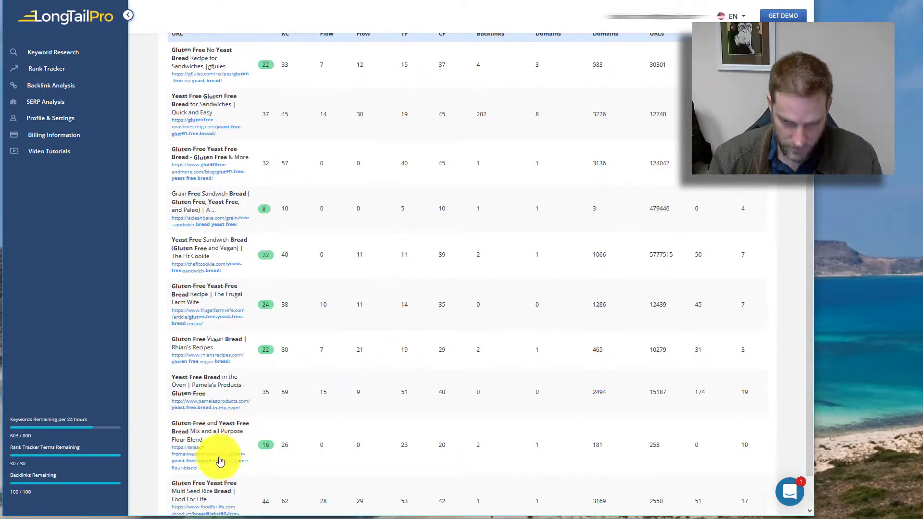
scroll(206, 427, down, 1)
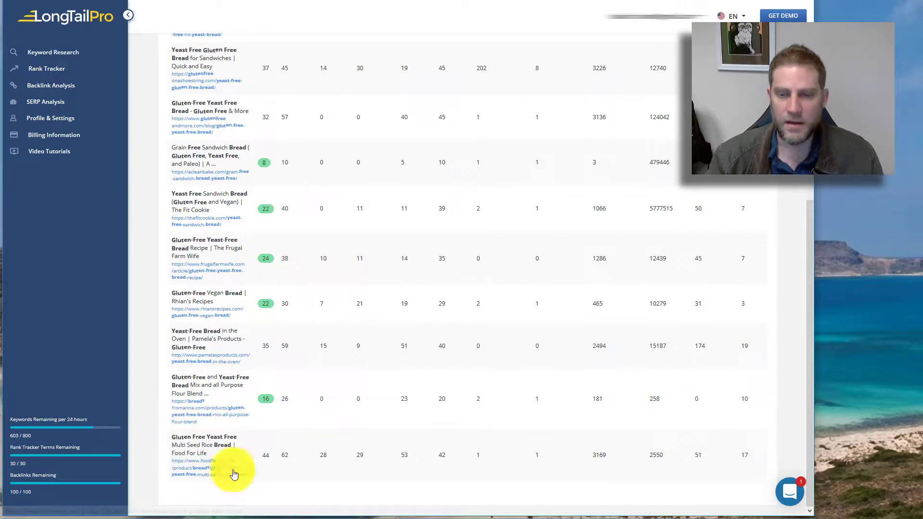
scroll(214, 444, up, 5)
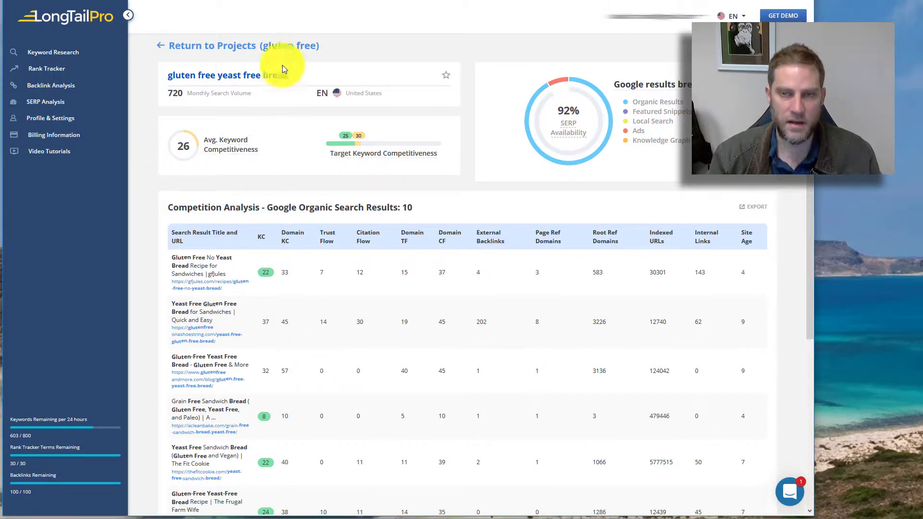
key(ctrl+Tab)
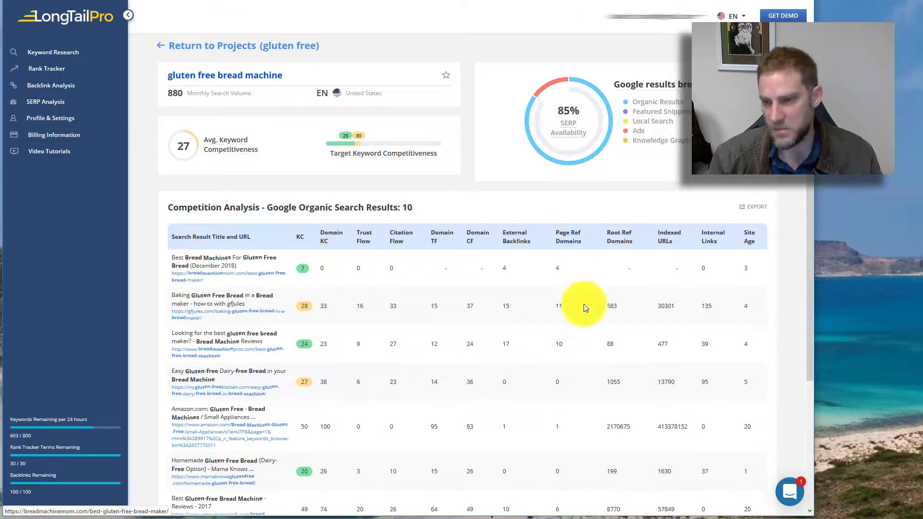
Step: Select and deselect the second bread machine result row, then switch to Ahrefs' acleanbake.com overview
drag(608, 269, 610, 383)
click(595, 358)
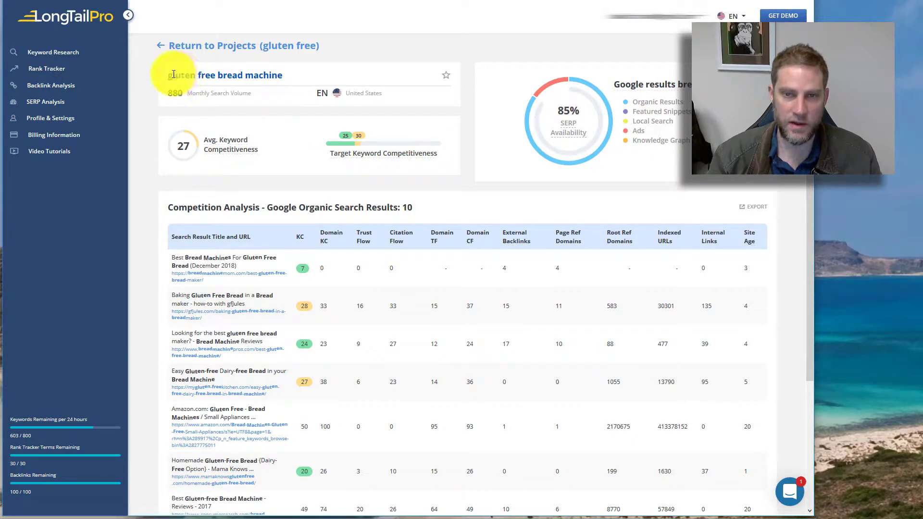
key(ctrl+Tab)
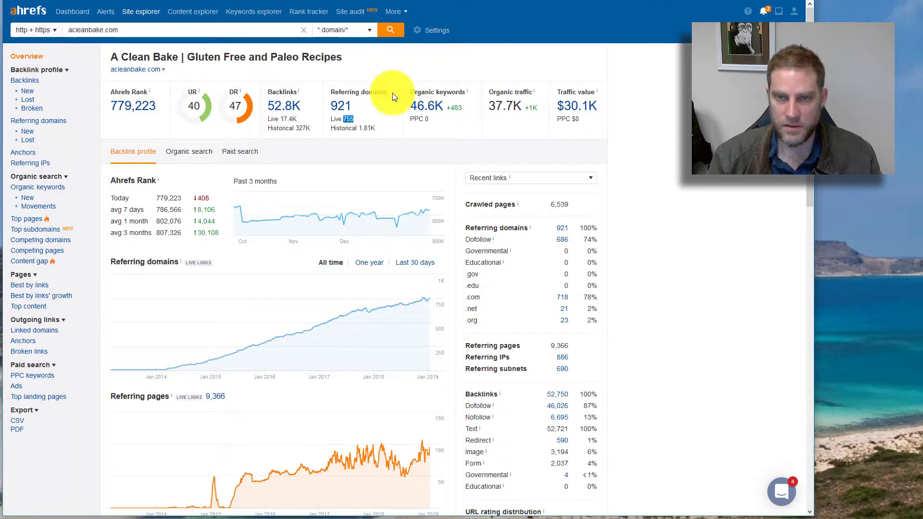
Step: Look up breadmachinemom.com in Ahrefs Site Explorer and review its DR 32 and 189 referring domains
click(230, 29)
text(breadmachinemom)
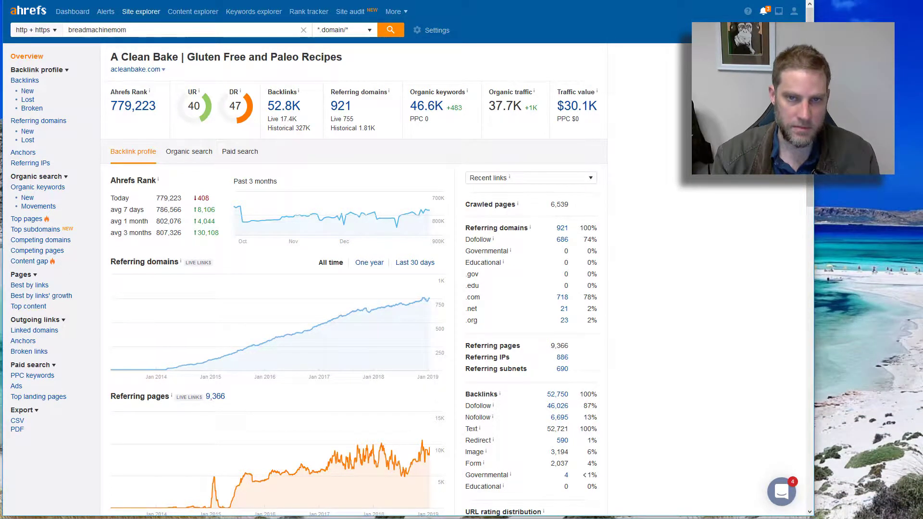
text(.com)
key(Return)
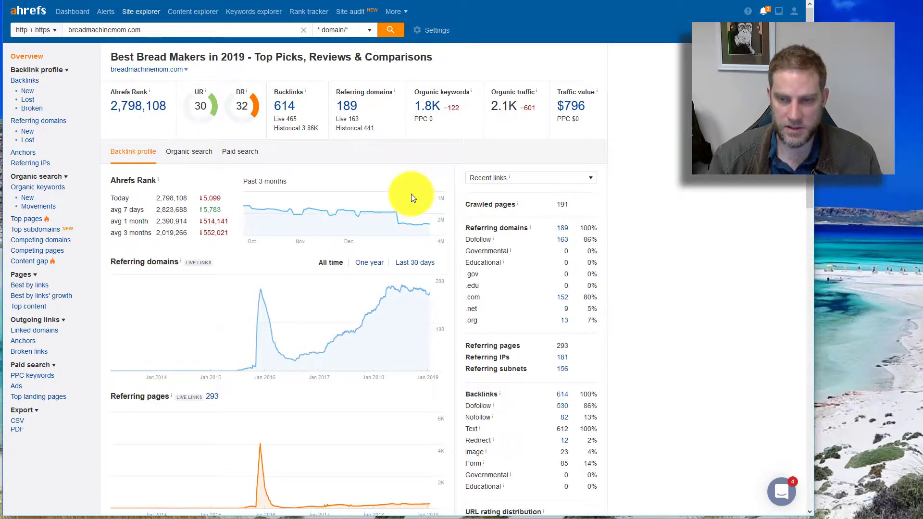
mouse_move(426, 291)
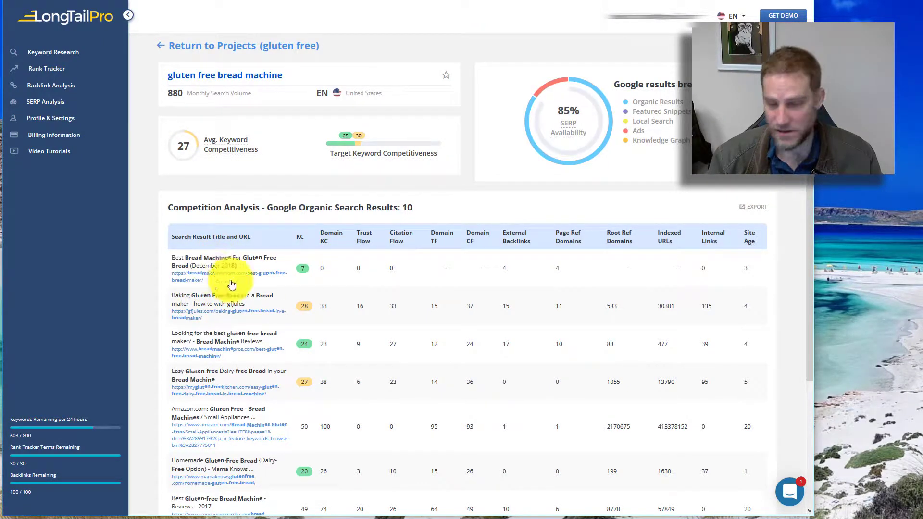
Step: Select the bread machine competitors' Root Ref Domains values 88, 104 and 185
scroll(622, 290, down, 1)
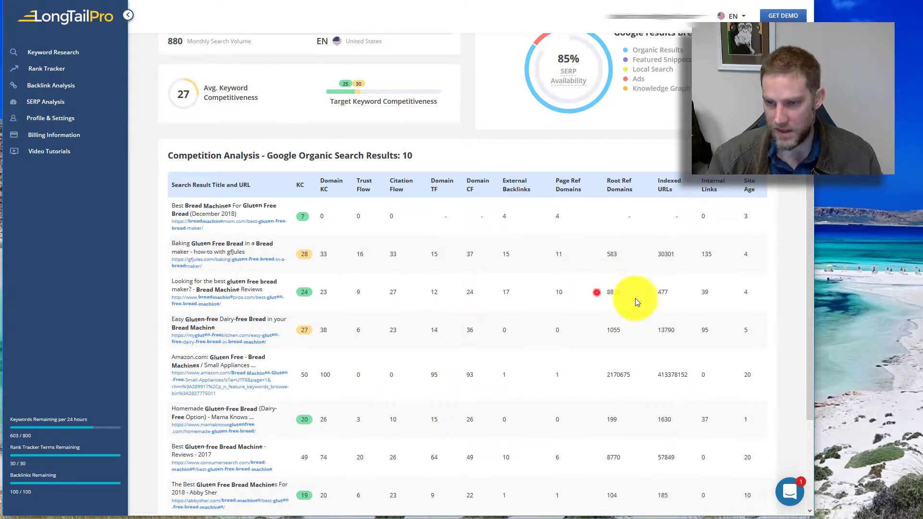
double_click(604, 292)
scroll(494, 289, down, 2)
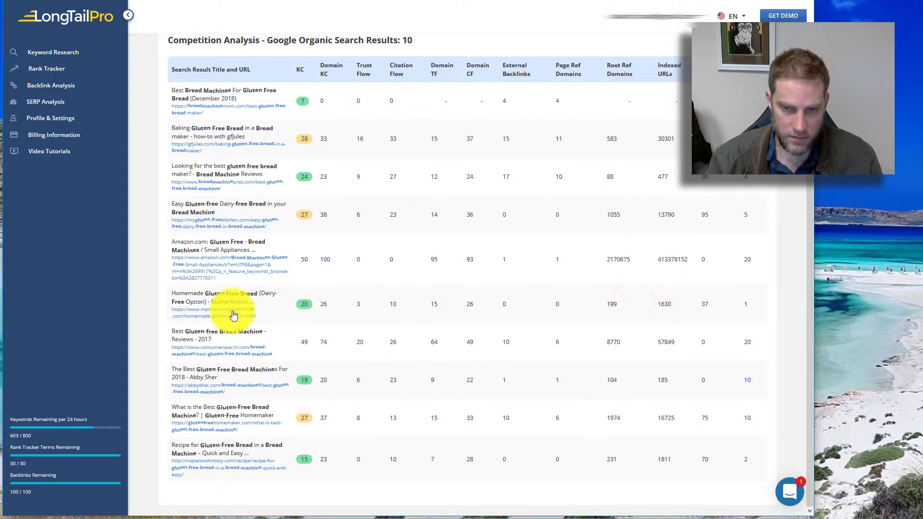
drag(605, 380, 674, 376)
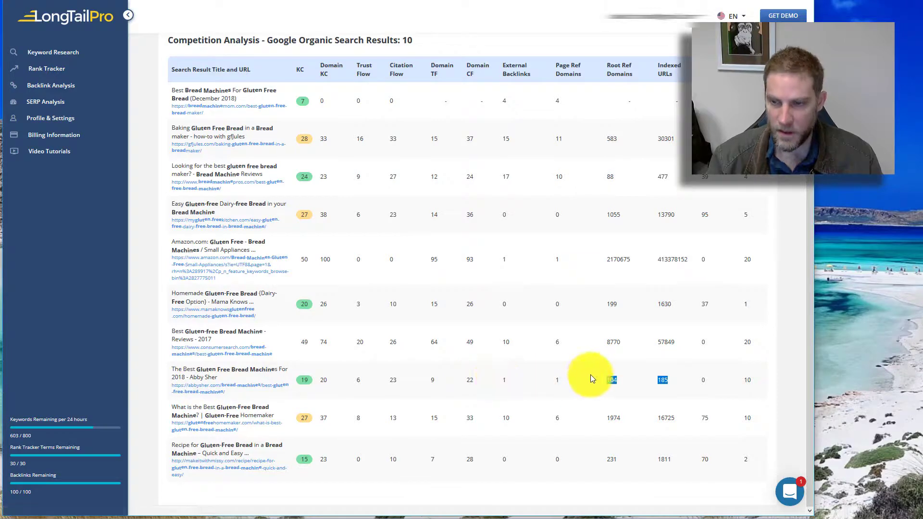
scroll(576, 374, up, 4)
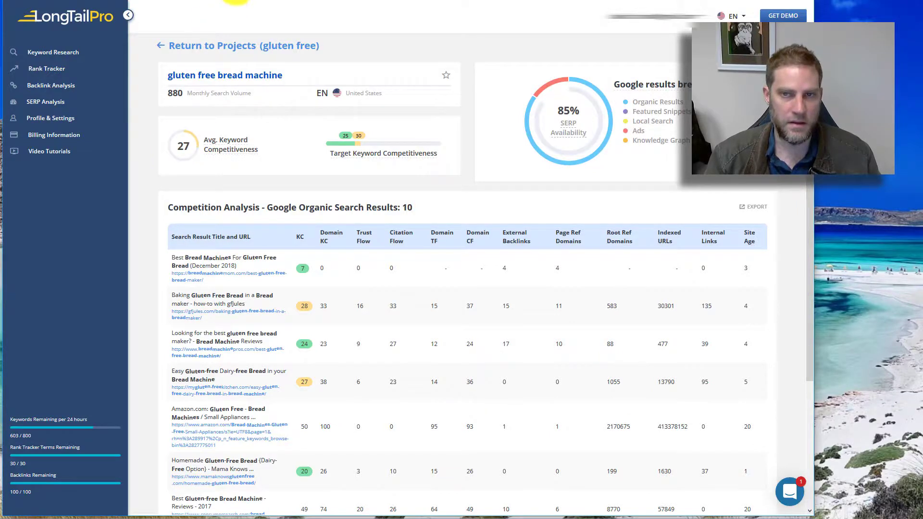
Step: Flip to the gluten free yeast free bread analysis and back to gluten free bread machine, reviewing its table
key(Down)
key(Up)
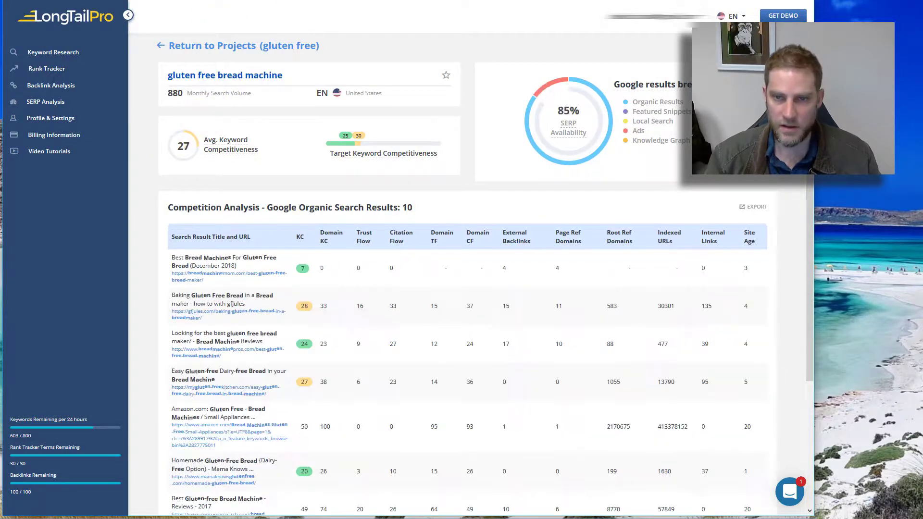
scroll(486, 450, down, 4)
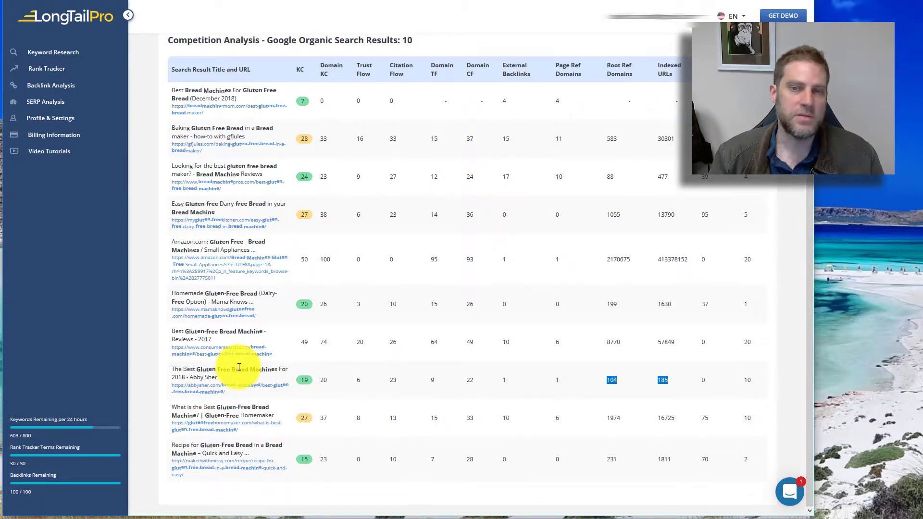
scroll(238, 368, up, 1)
scroll(242, 381, down, 1)
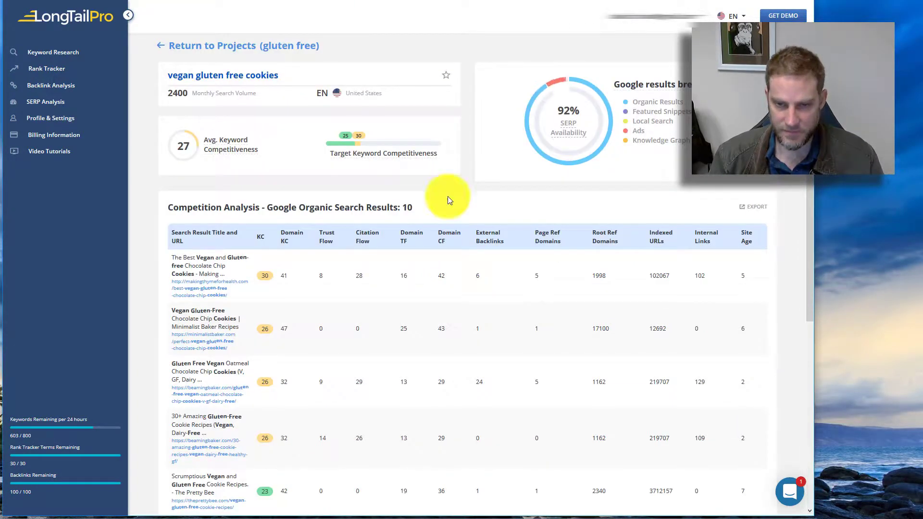
Step: Scroll up and down through the vegan gluten free cookies competition table
scroll(436, 358, down, 1)
scroll(206, 184, up, 2)
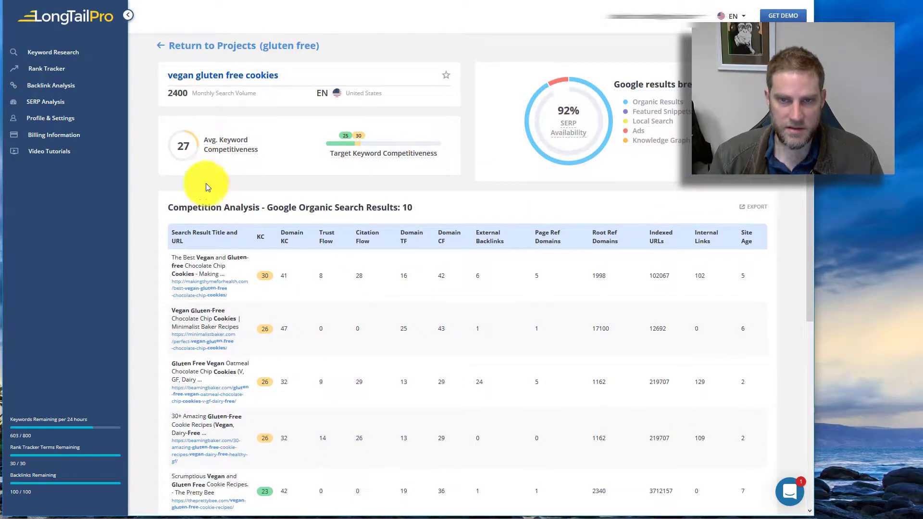
scroll(596, 298, down, 4)
scroll(586, 221, down, 4)
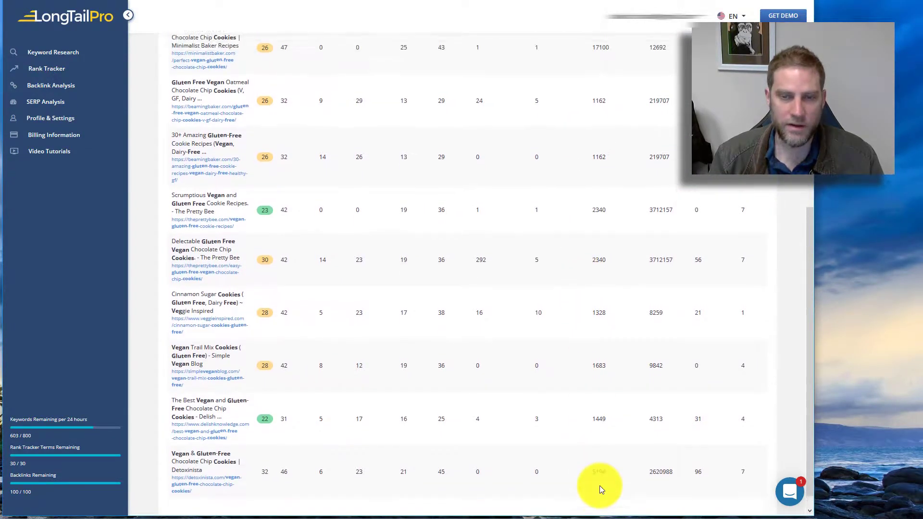
scroll(599, 485, up, 4)
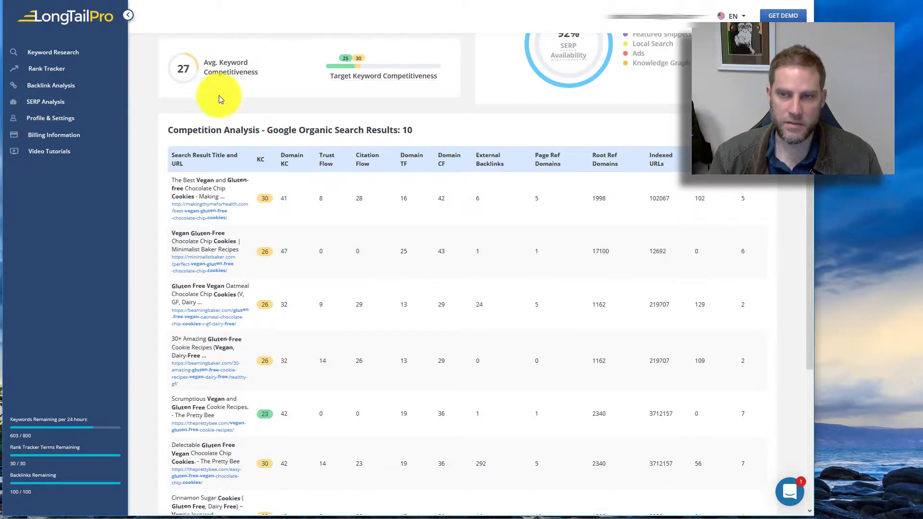
scroll(224, 120, up, 2)
scroll(307, 167, down, 5)
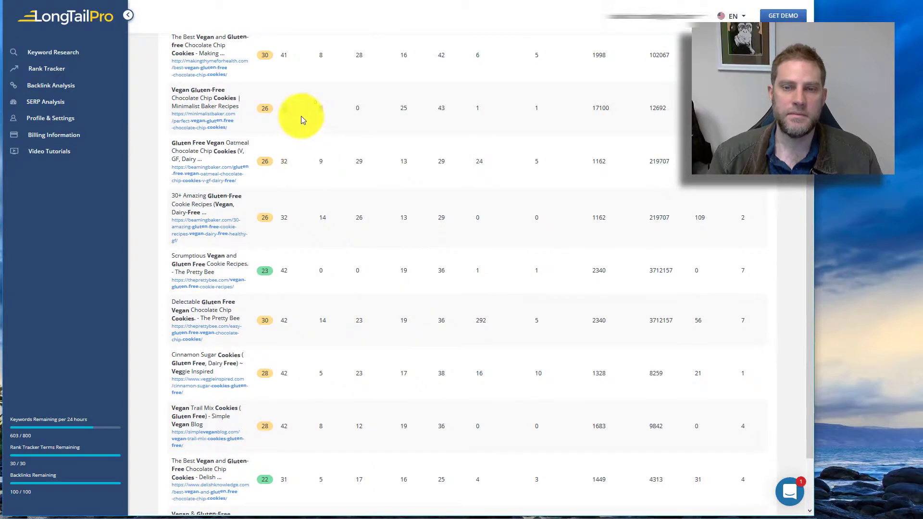
scroll(185, 118, up, 3)
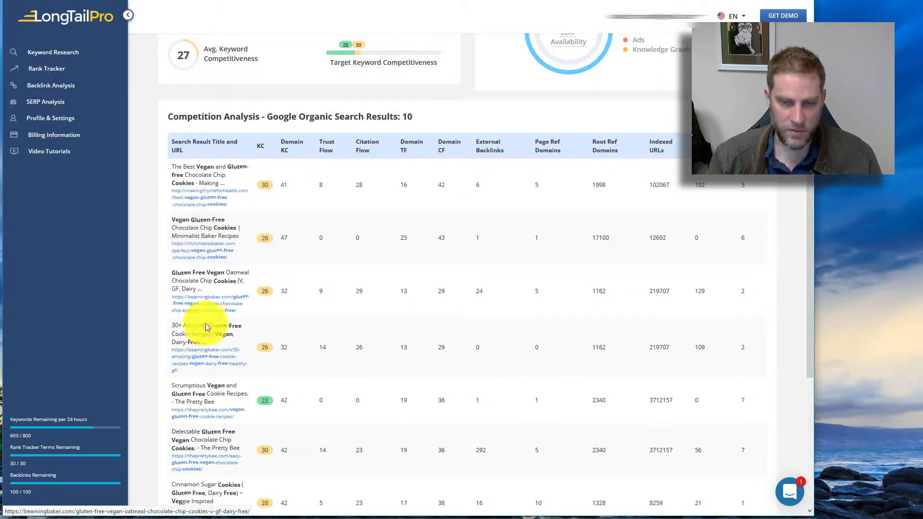
scroll(207, 332, down, 4)
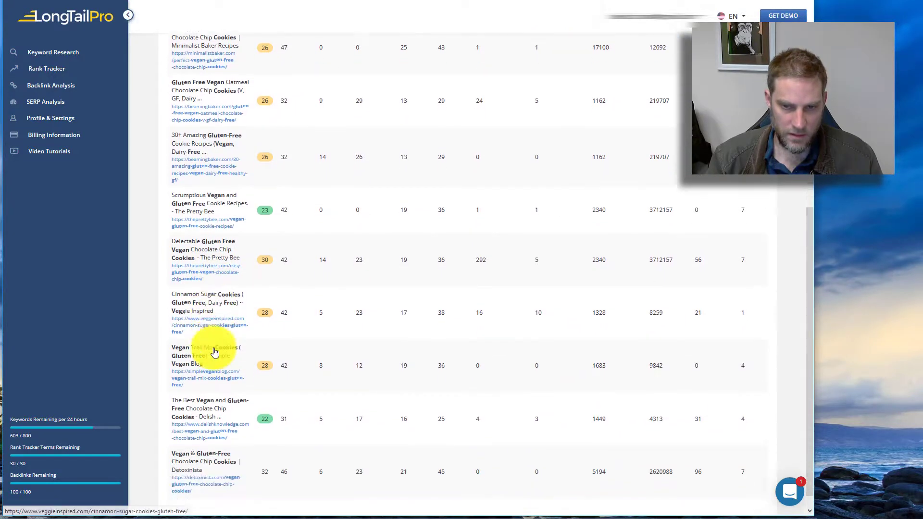
scroll(214, 353, down, 1)
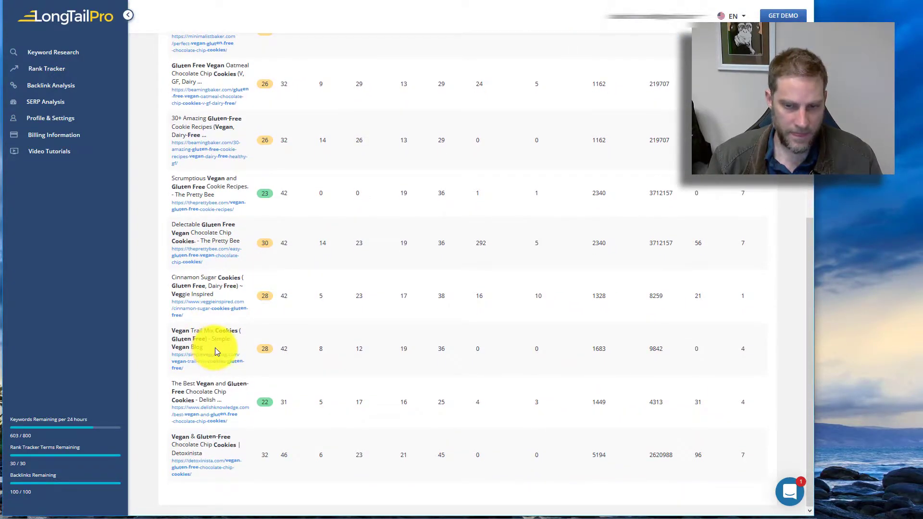
scroll(220, 347, up, 6)
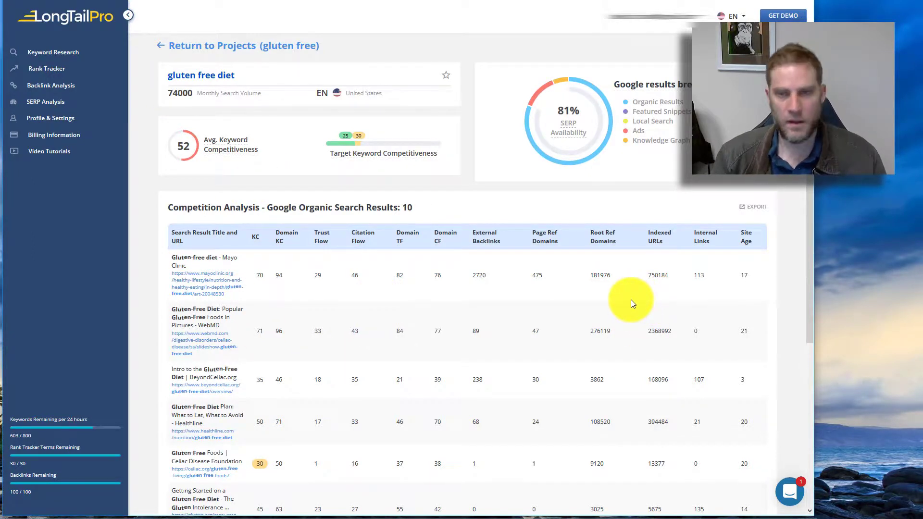
Step: Scroll through the gluten free diet competition table and drag-select a value in it
scroll(632, 283, down, 3)
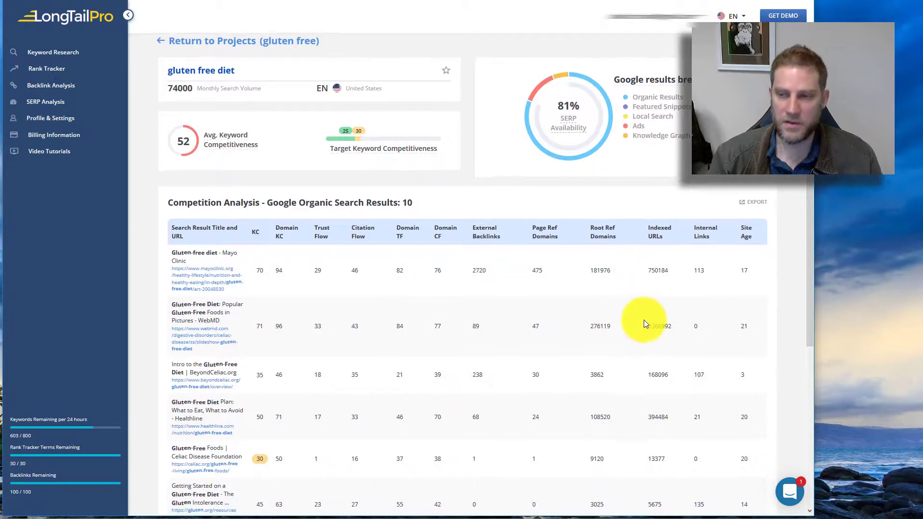
scroll(610, 294, down, 1)
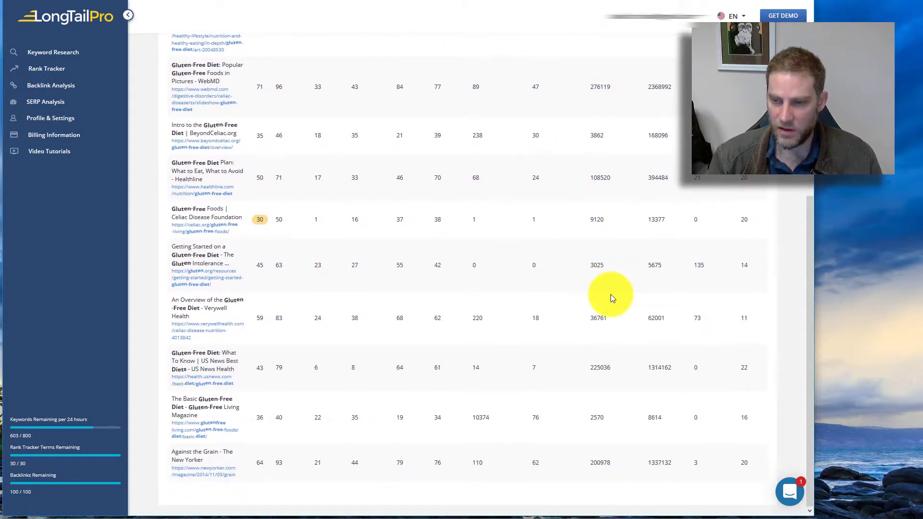
drag(612, 414, 569, 423)
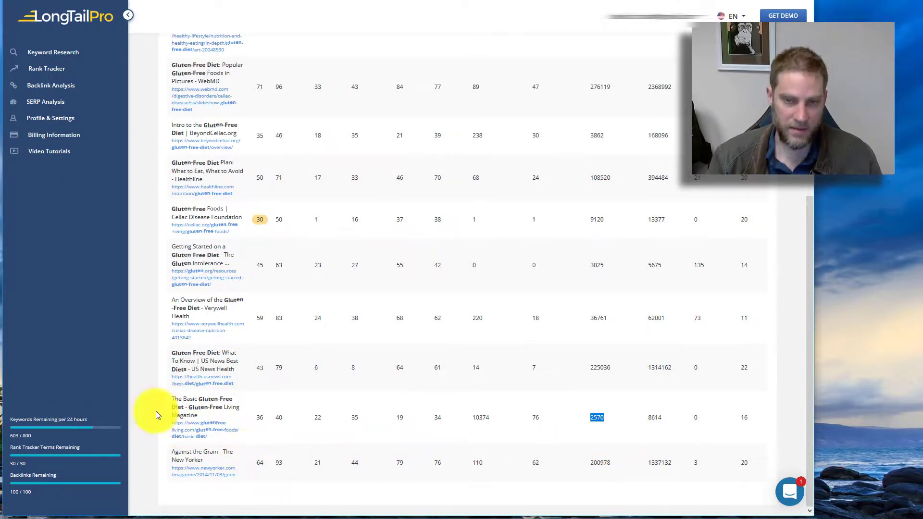
scroll(206, 422, up, 4)
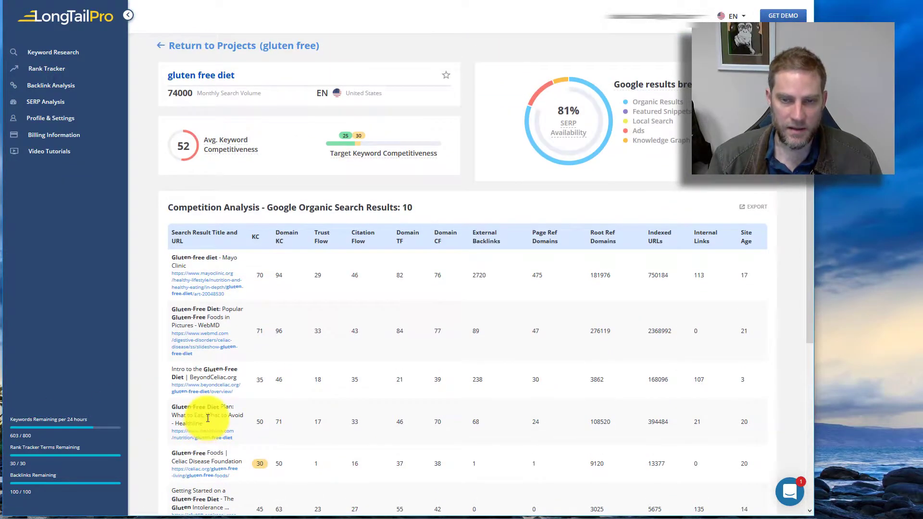
scroll(205, 422, down, 3)
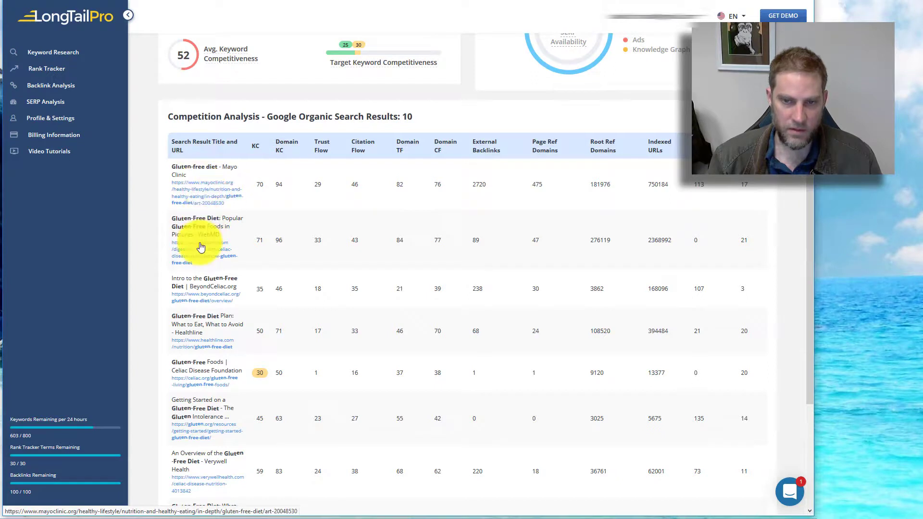
scroll(225, 260, down, 3)
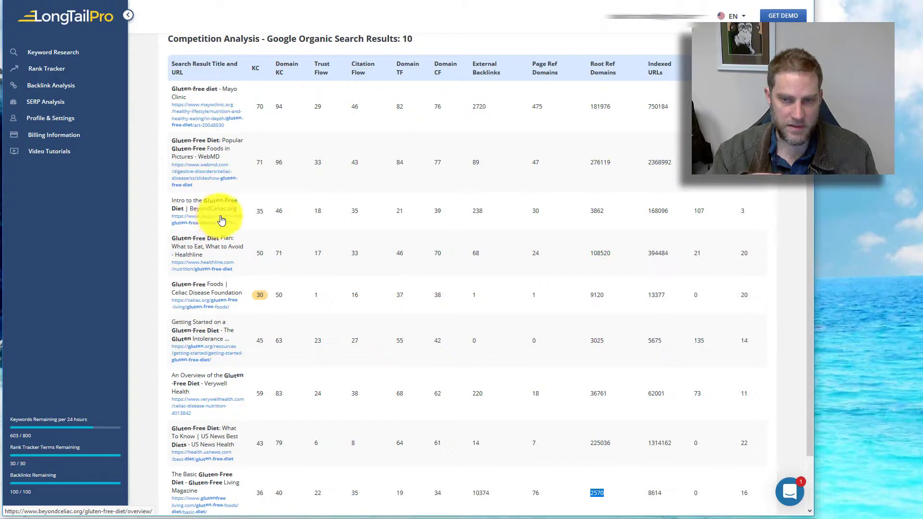
Step: Highlight the BeyondCeliac and Celiac Disease Foundation result titles, then clear the highlight
drag(204, 200, 220, 200)
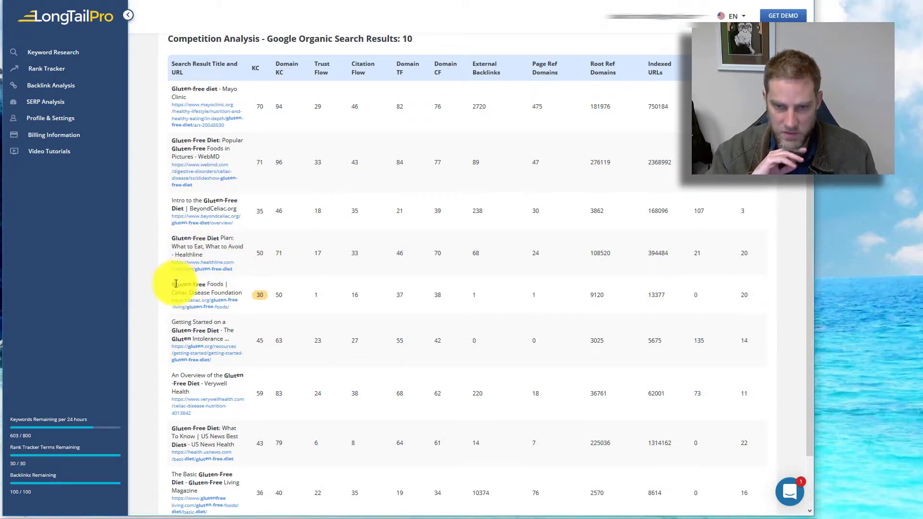
drag(176, 284, 232, 289)
click(237, 291)
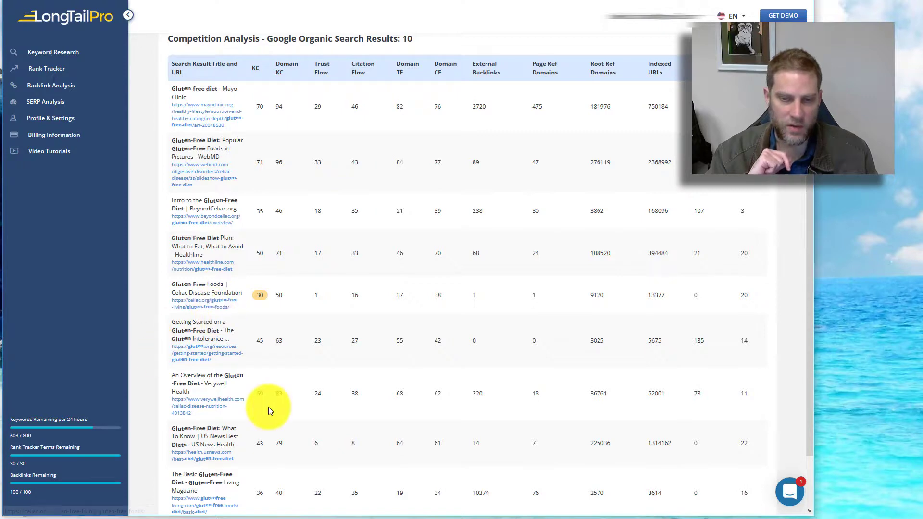
scroll(198, 303, down, 2)
scroll(199, 299, up, 5)
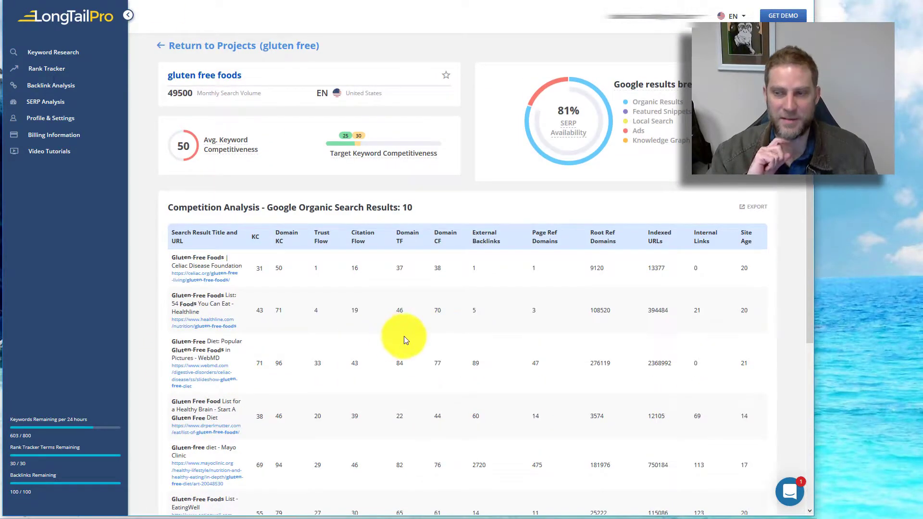
Step: Scroll up and down through the gluten free foods competition results
scroll(405, 328, down, 6)
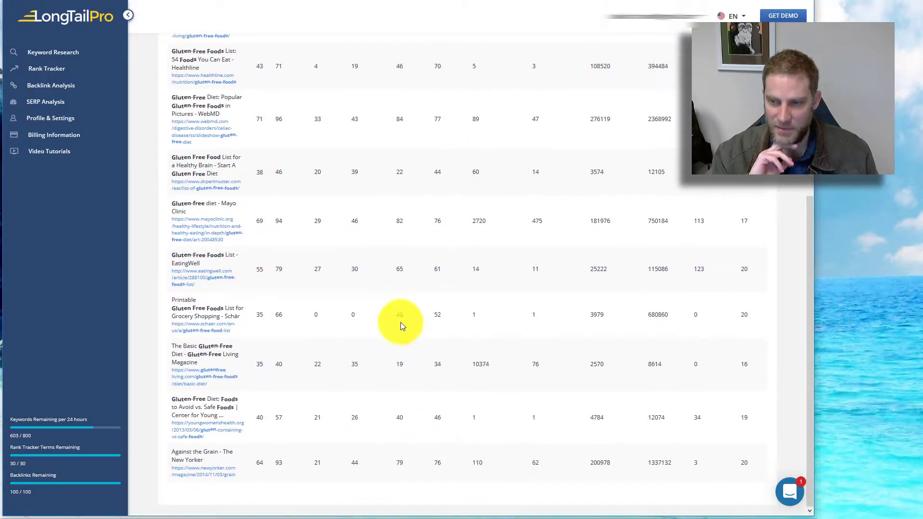
scroll(635, 373, up, 1)
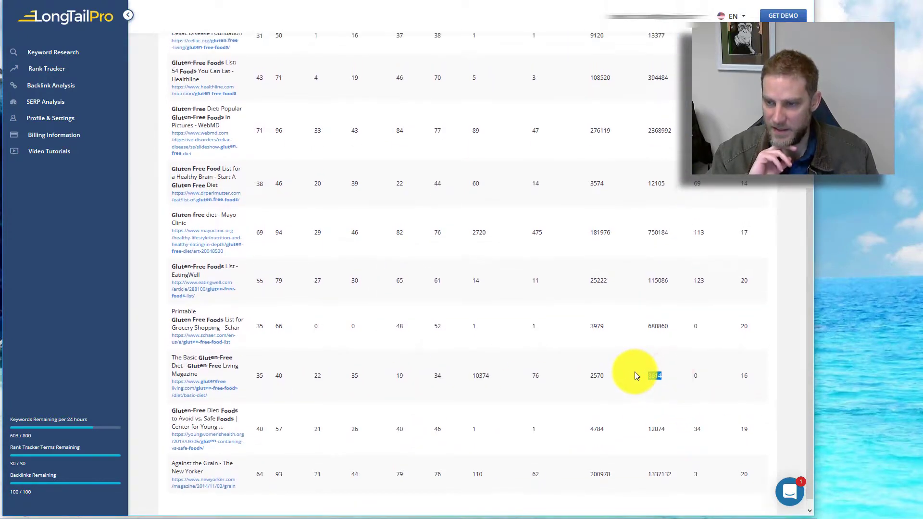
scroll(634, 375, up, 5)
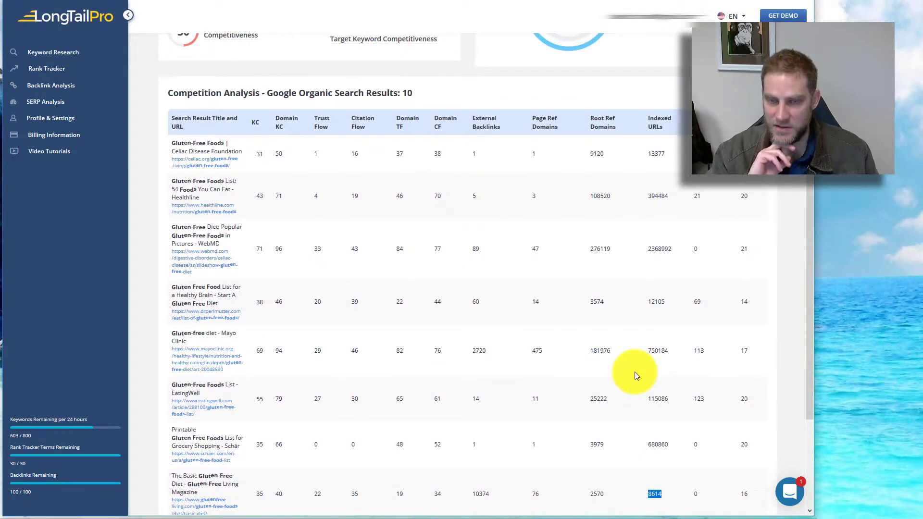
scroll(635, 371, down, 4)
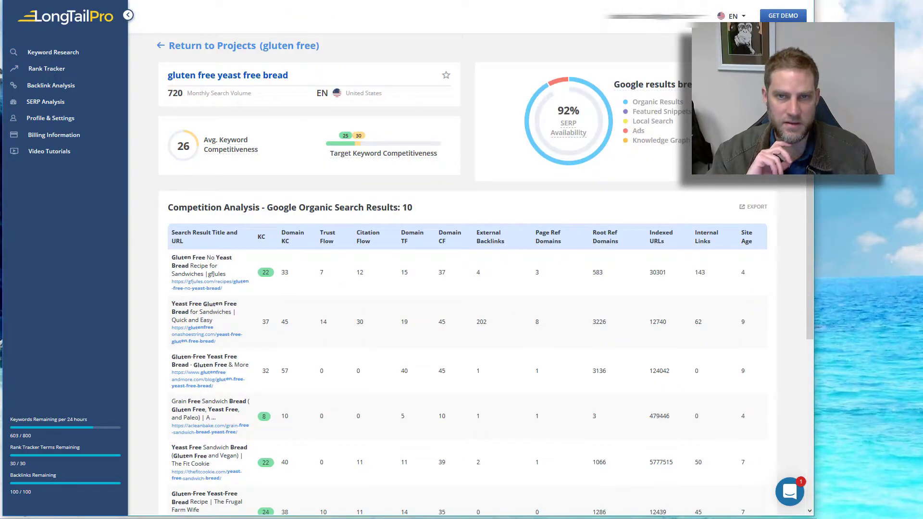
Step: Scroll through the gluten free yeast free bread competition results
scroll(375, 290, down, 5)
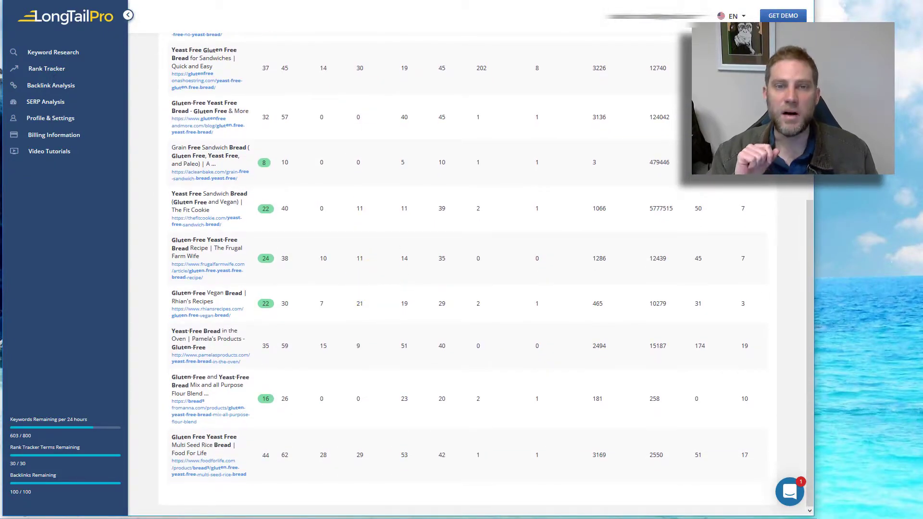
scroll(384, 165, up, 5)
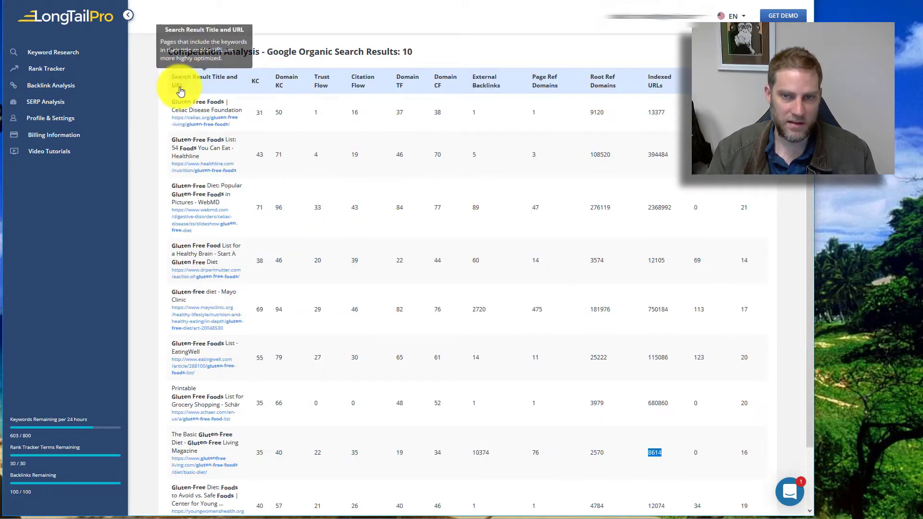
scroll(181, 87, up, 4)
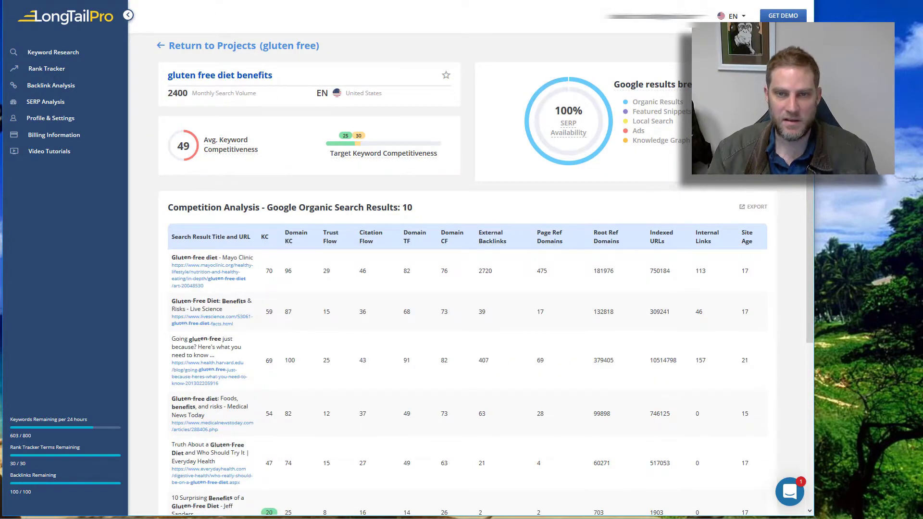
scroll(341, 276, down, 5)
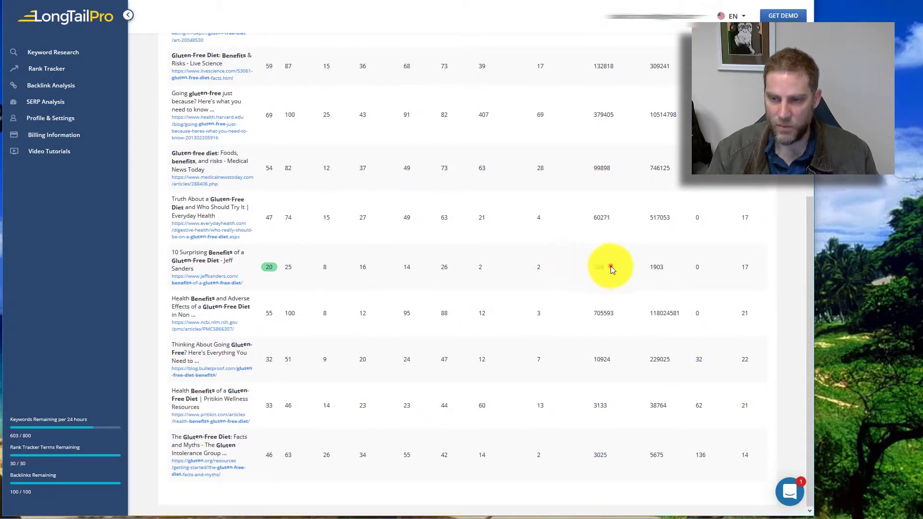
Step: Highlight the 703 Root Ref Domains value in the gluten free diet benefits table and scroll through it
double_click(610, 268)
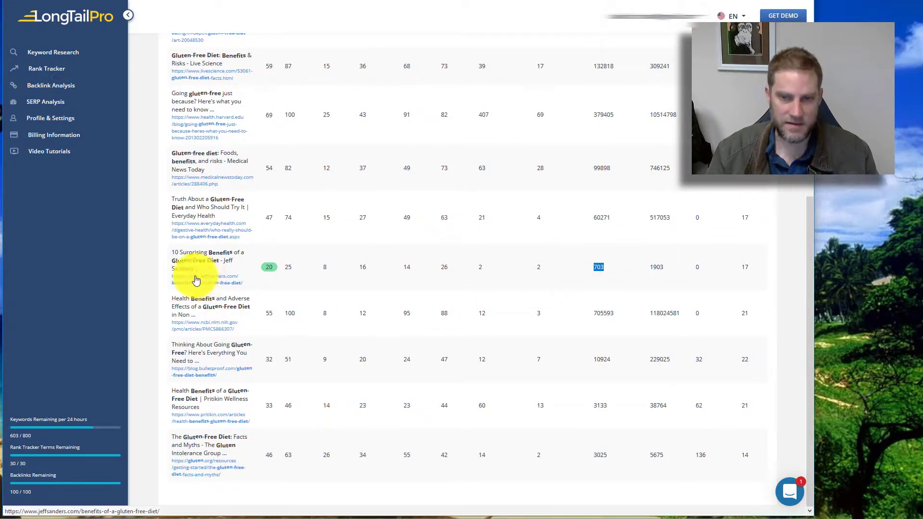
scroll(216, 274, up, 5)
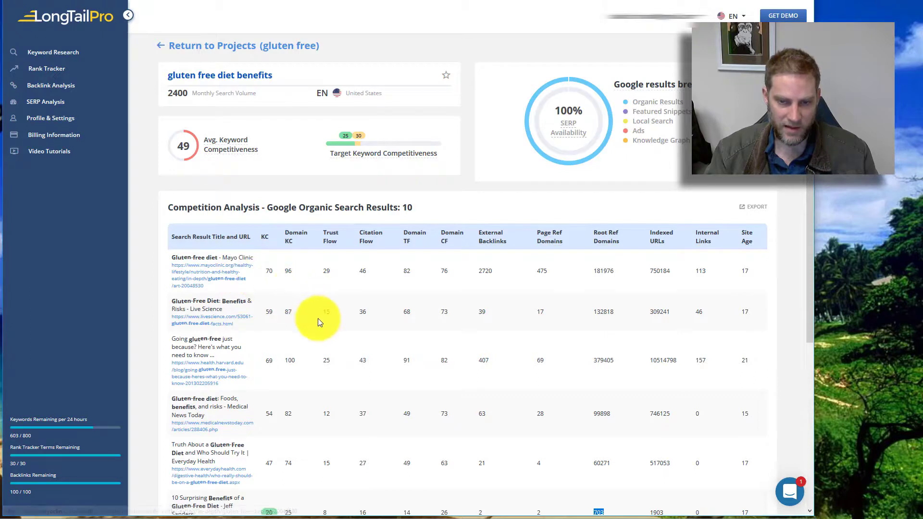
scroll(319, 321, down, 2)
scroll(318, 322, down, 1)
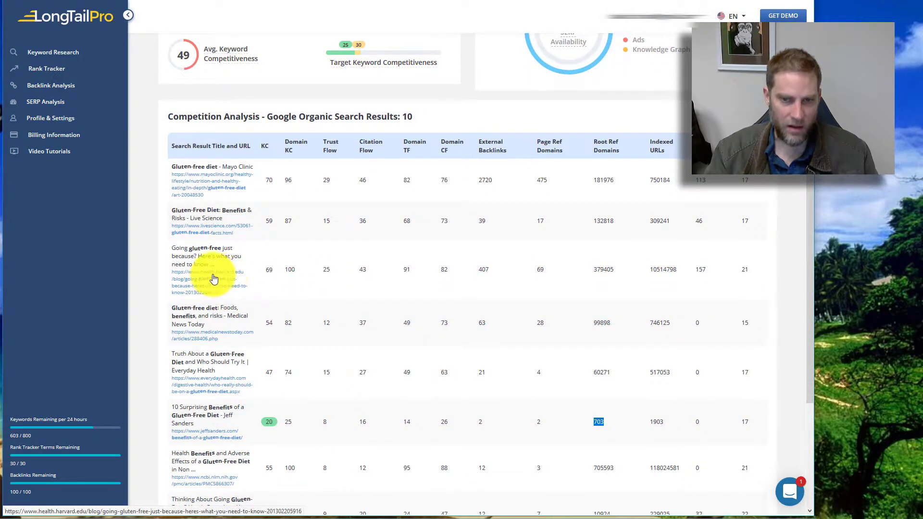
scroll(270, 193, down, 1)
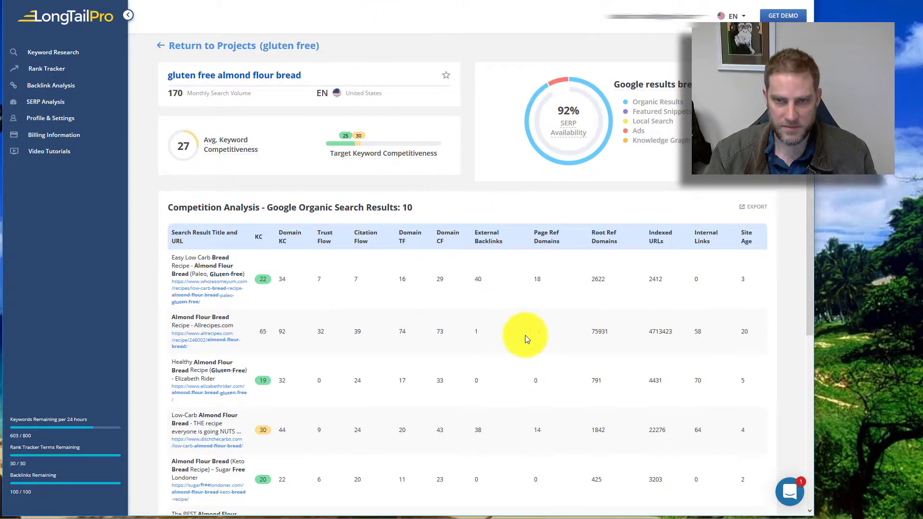
Step: Mark the Root Ref Domains values 791, 425, 655, 442 and 751 in the competition table
scroll(487, 321, down, 5)
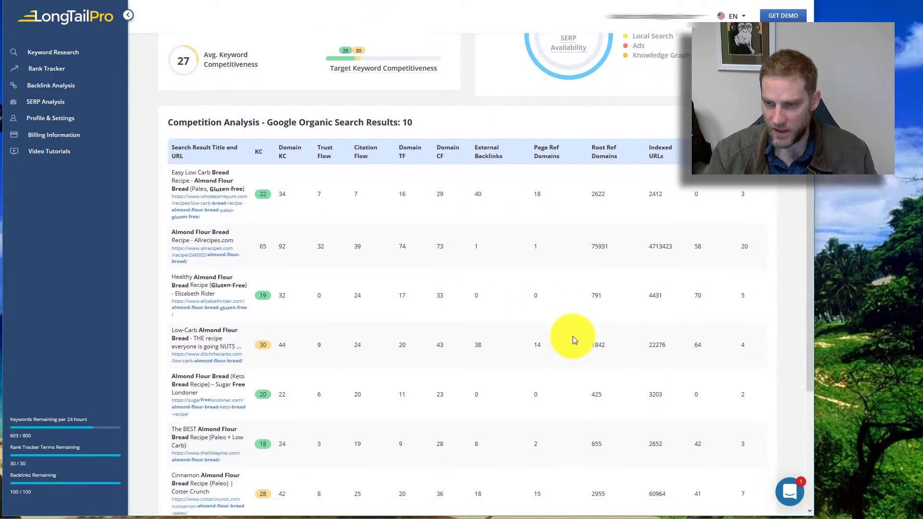
click(599, 211)
click(604, 312)
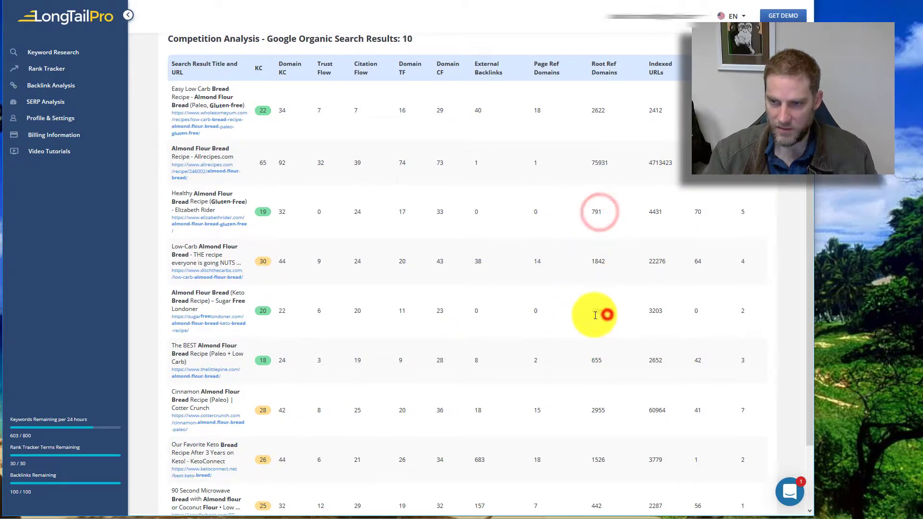
scroll(585, 313, down, 2)
double_click(598, 267)
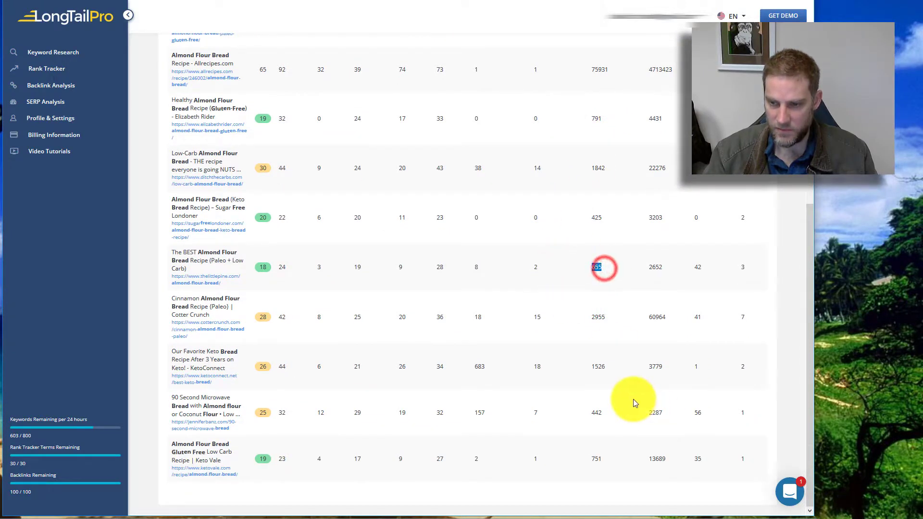
double_click(601, 408)
double_click(585, 452)
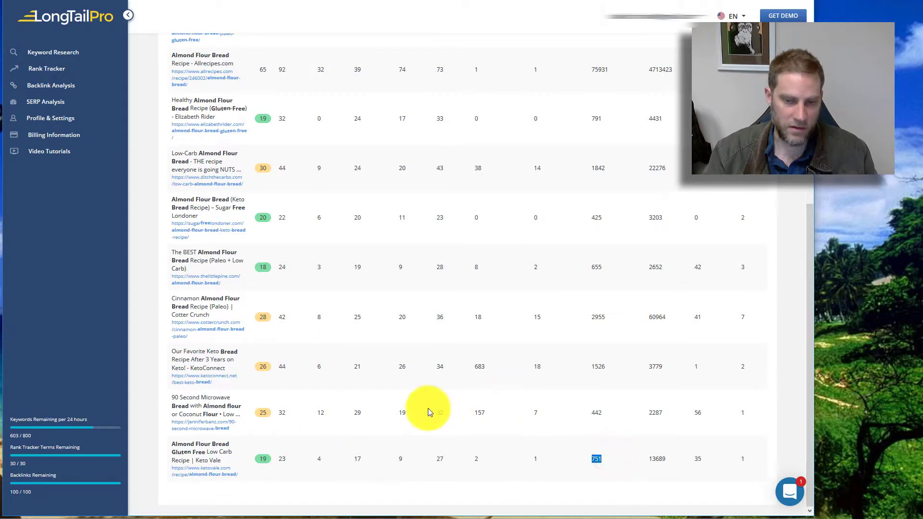
scroll(340, 401, up, 2)
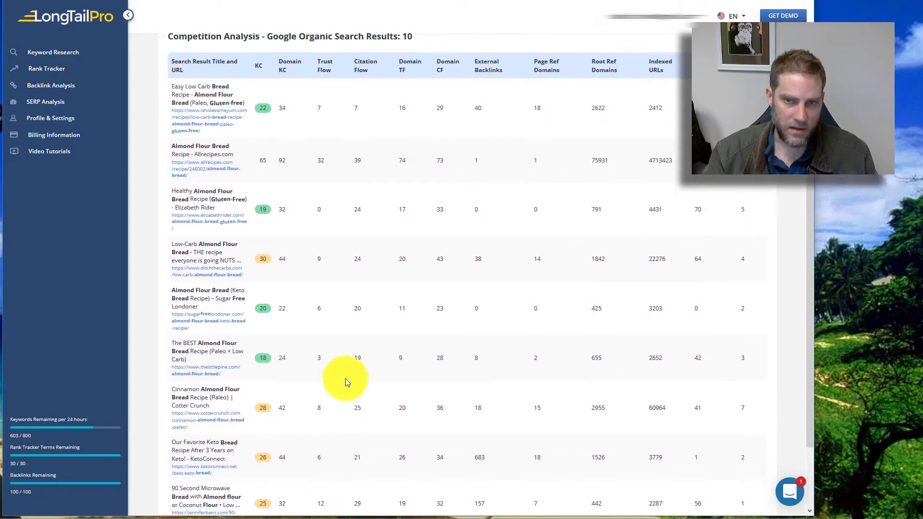
scroll(233, 339, down, 2)
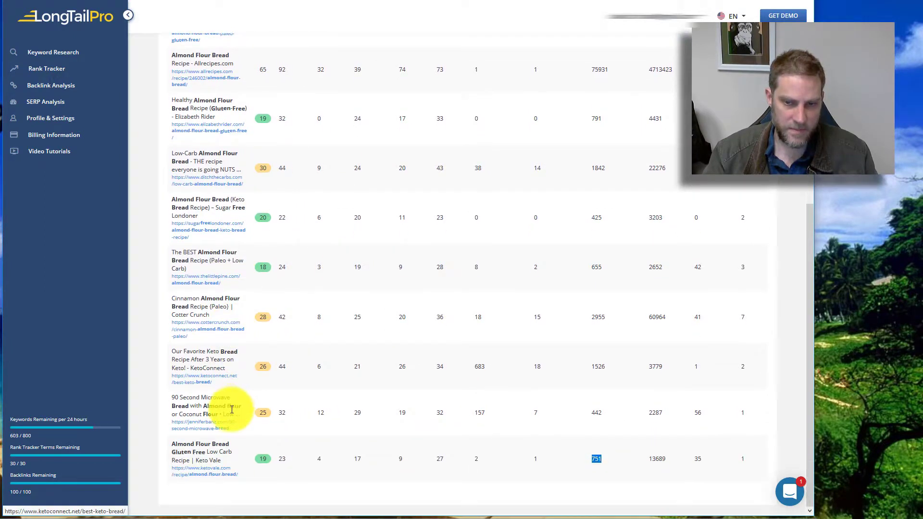
scroll(231, 409, up, 3)
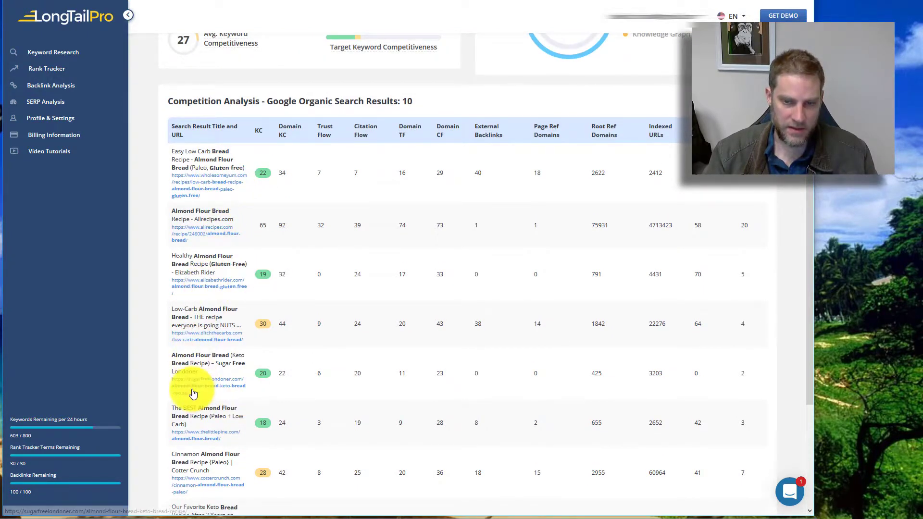
scroll(207, 384, down, 3)
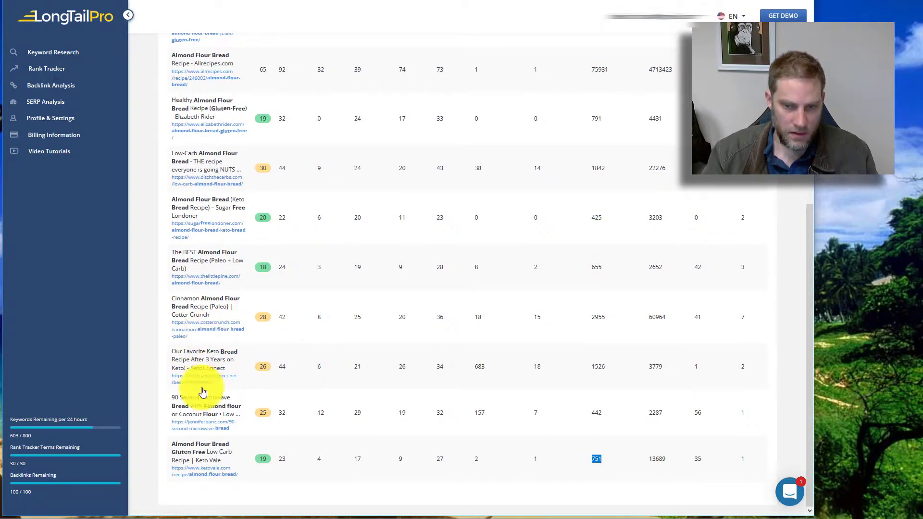
scroll(250, 454, up, 5)
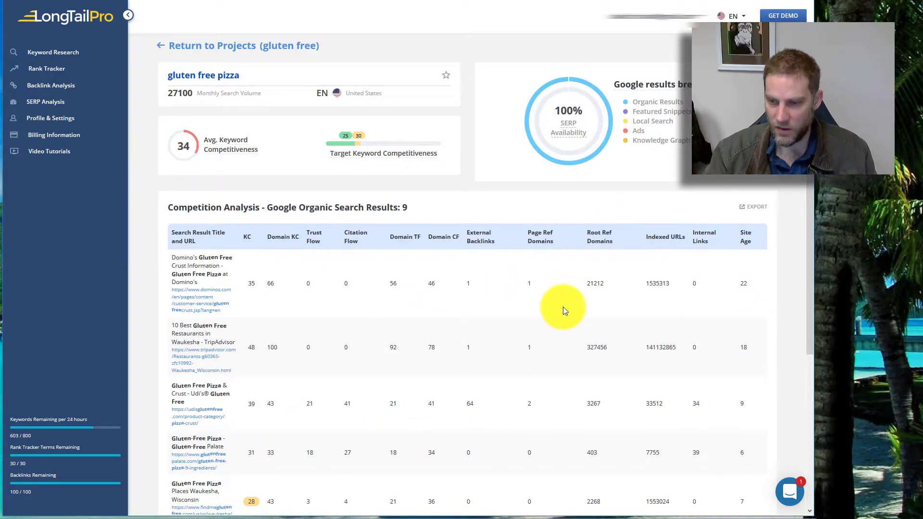
scroll(563, 307, down, 4)
scroll(564, 311, down, 1)
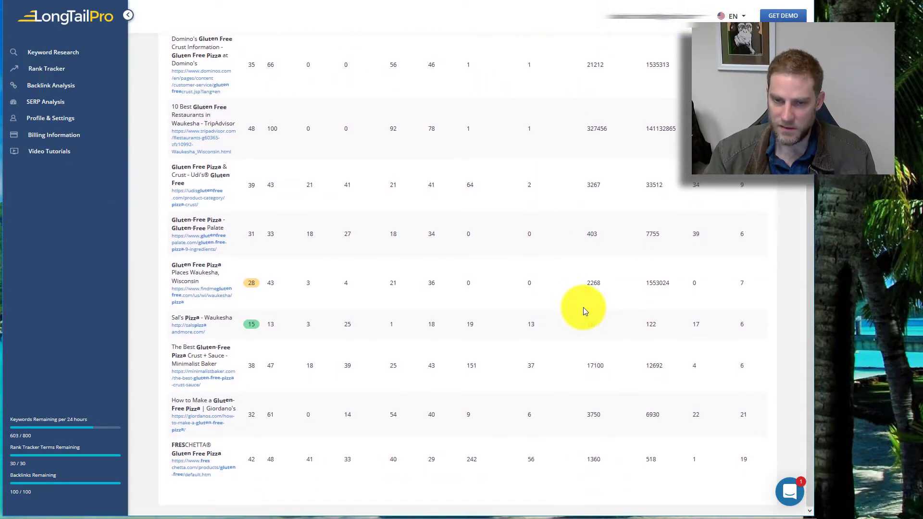
click(198, 332)
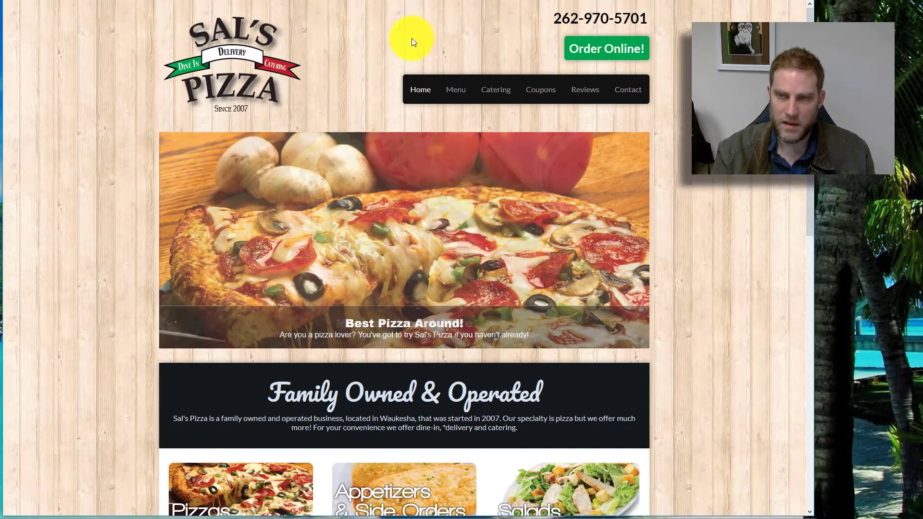
key(ctrl+w)
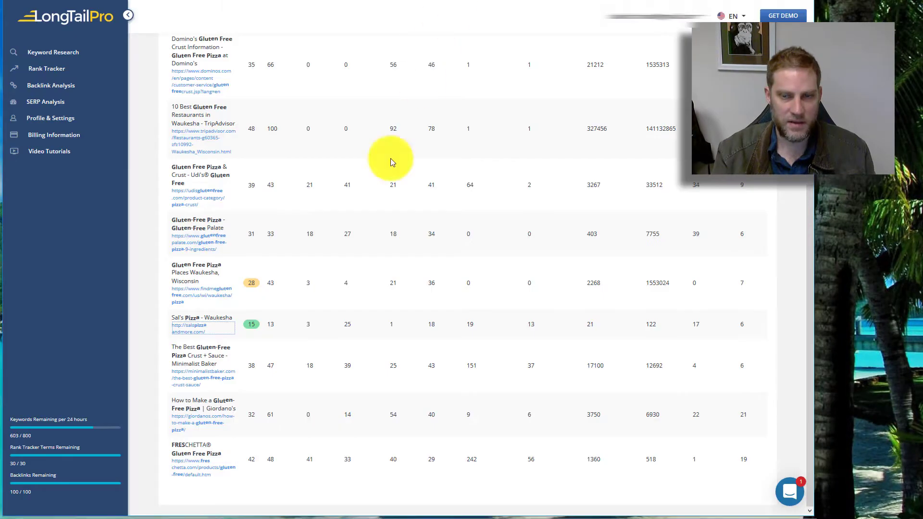
scroll(267, 483, up, 8)
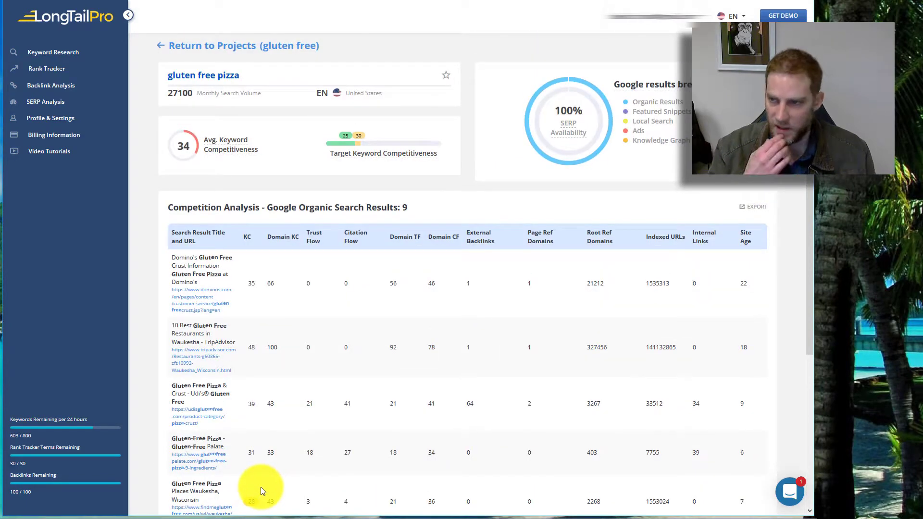
scroll(269, 484, down, 5)
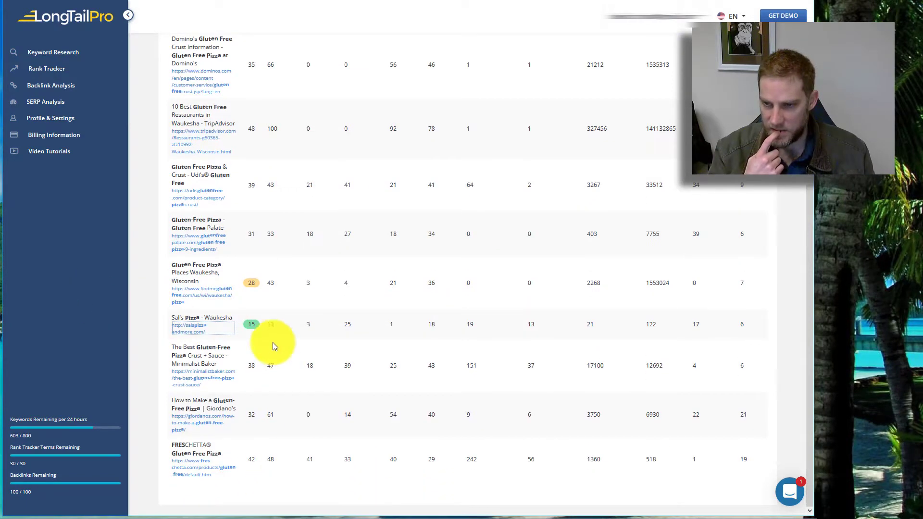
scroll(583, 383, up, 5)
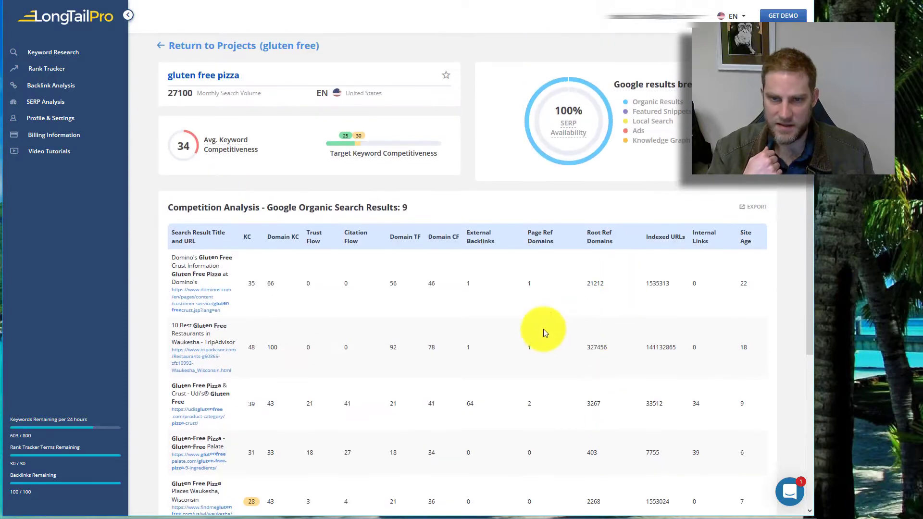
Step: Cycle the open analysis tabs to best bmx bikes and select its Root Ref Domains value 221
key(ctrl+Tab)
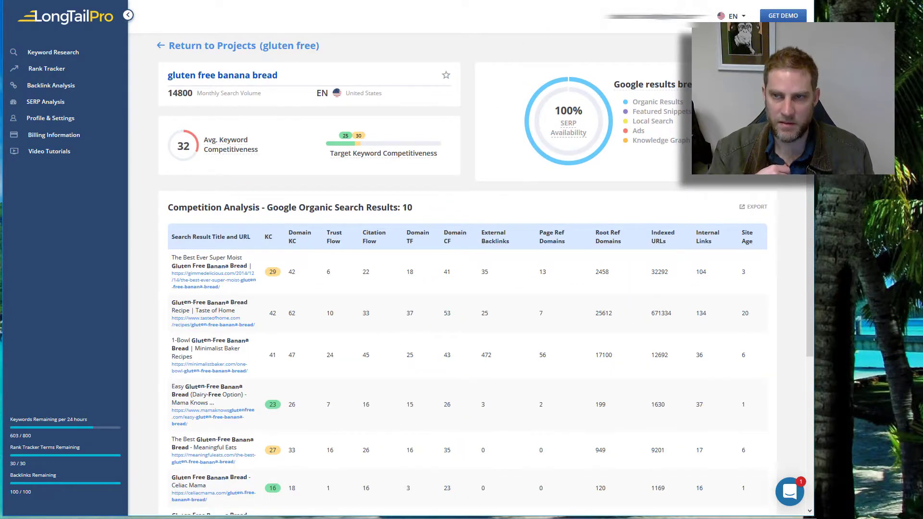
key(ctrl+Tab)
key(ctrl+Tab)
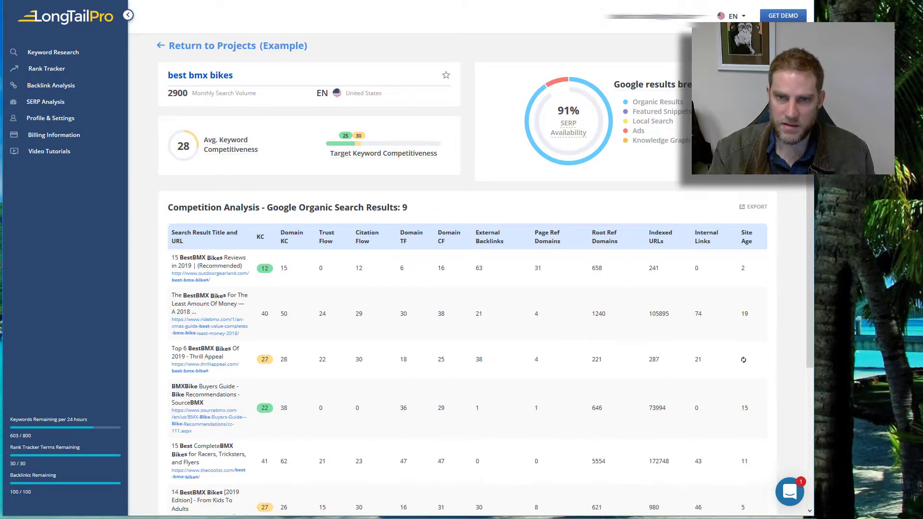
key(ctrl+Tab)
key(ctrl+Tab)
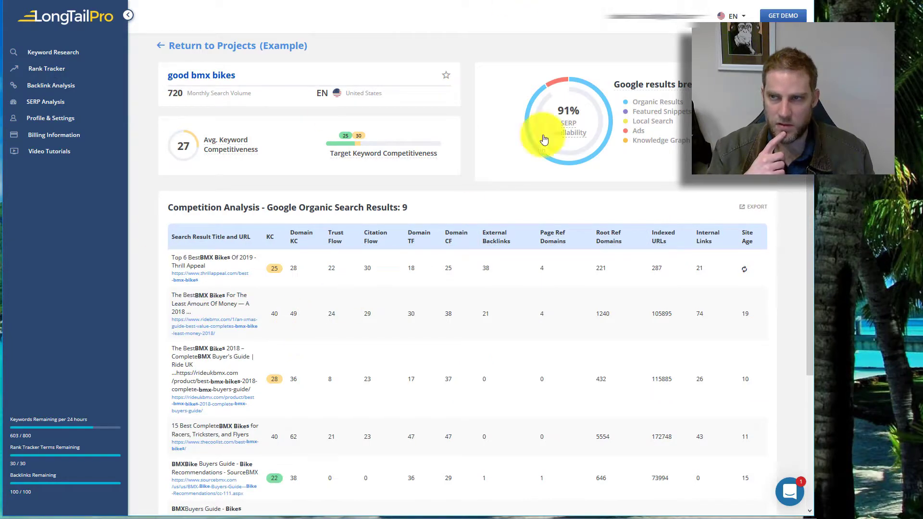
scroll(497, 464, down, 4)
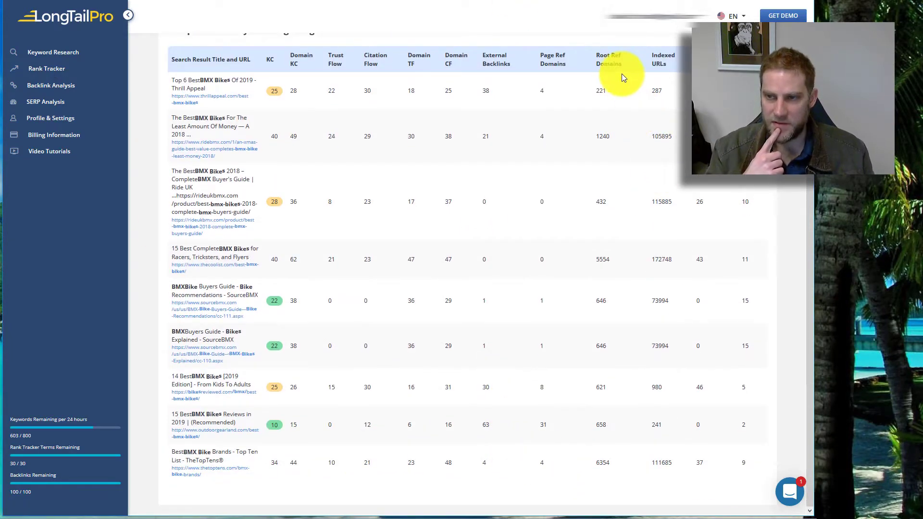
double_click(596, 90)
Step: Scroll through the best bmx bikes competition table and reload the analysis with F5
scroll(524, 361, up, 3)
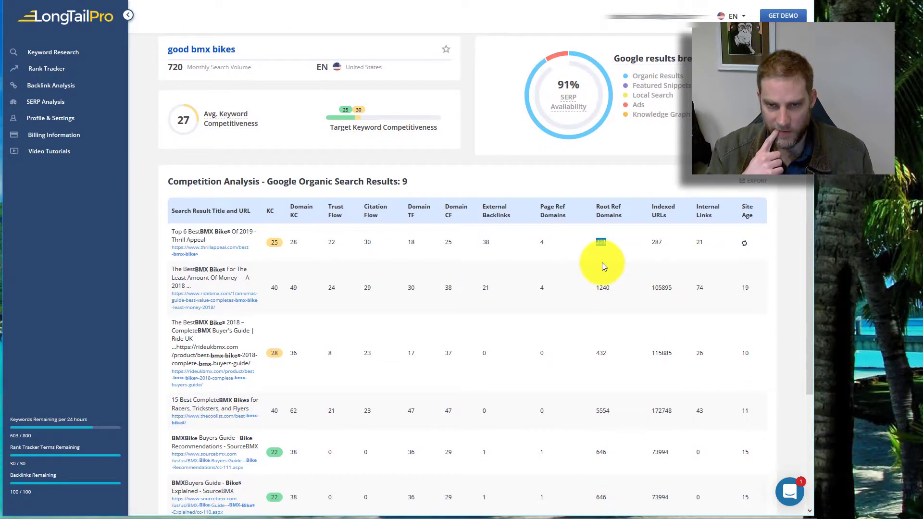
scroll(600, 263, down, 1)
scroll(599, 263, down, 1)
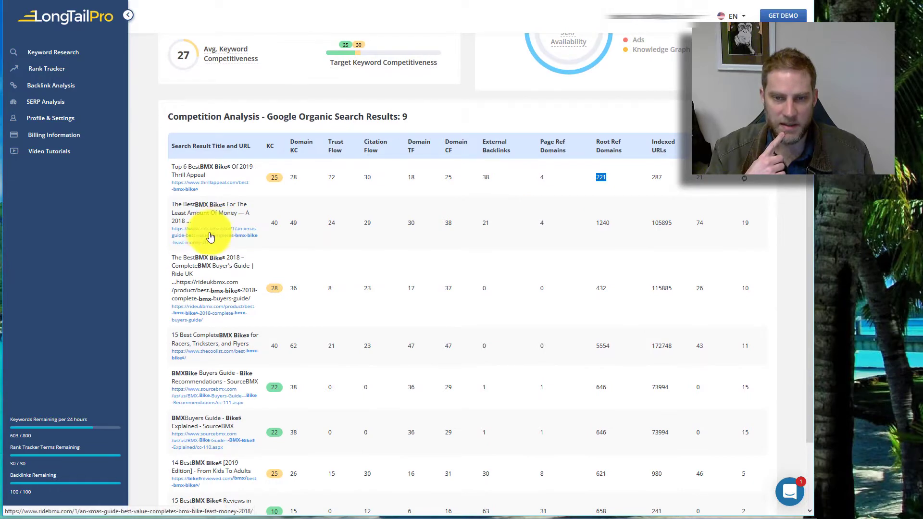
scroll(495, 344, down, 2)
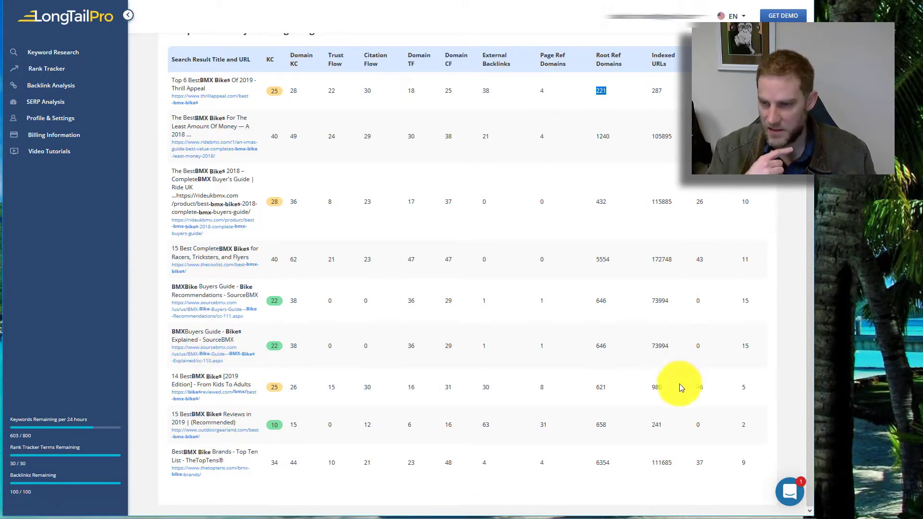
scroll(643, 421, up, 4)
scroll(642, 420, down, 4)
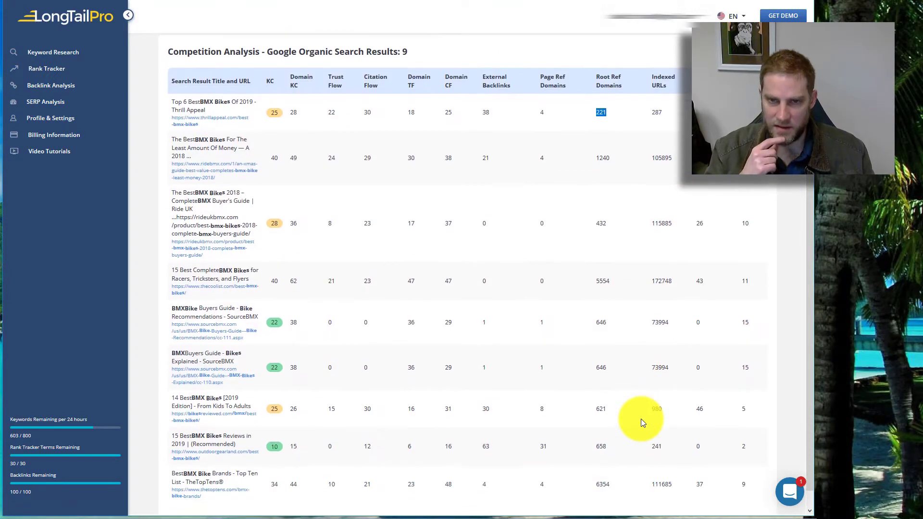
scroll(663, 368, down, 1)
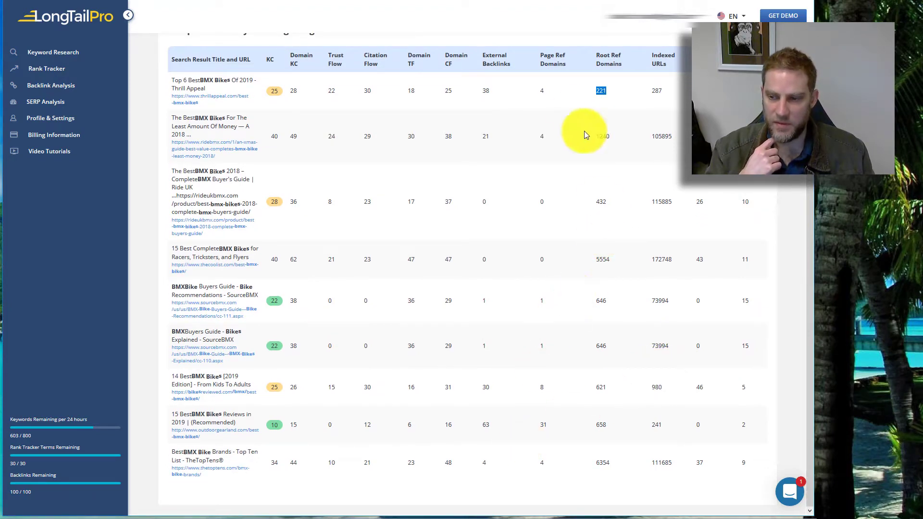
key(F5)
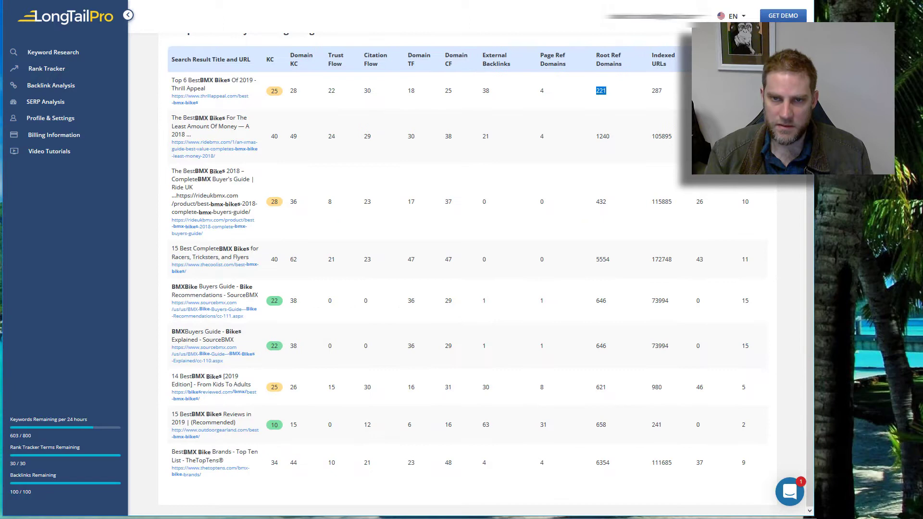
scroll(495, 177, up, 4)
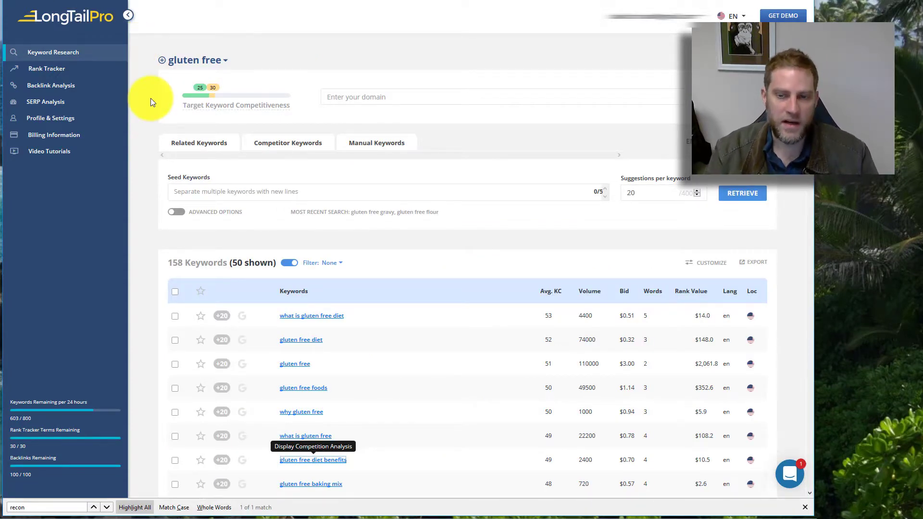
Step: View the gluten free diet foods analysis, then go back to the gluten free project's keyword list
scroll(394, 248, down, 5)
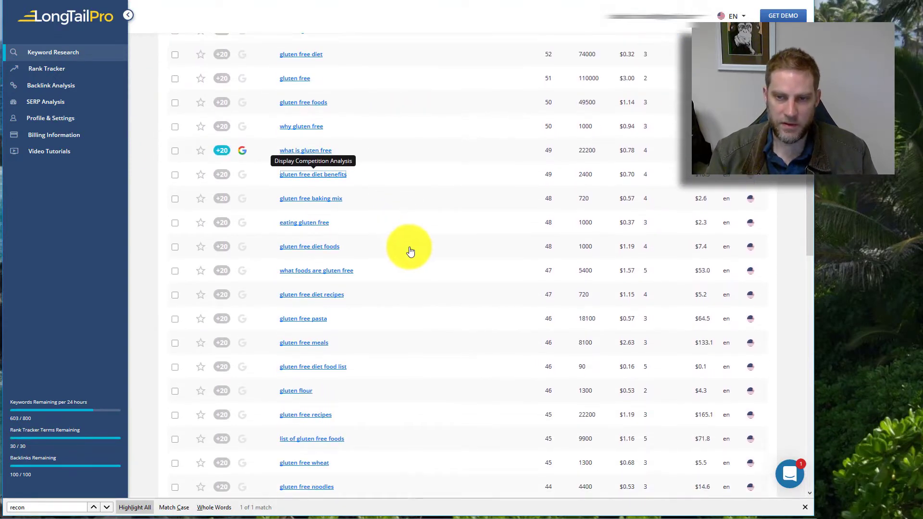
click(490, 235)
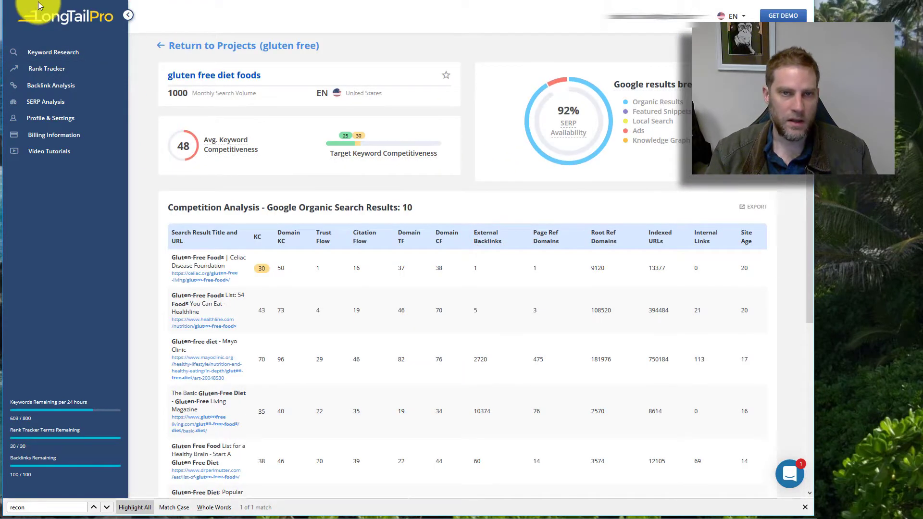
click(172, 47)
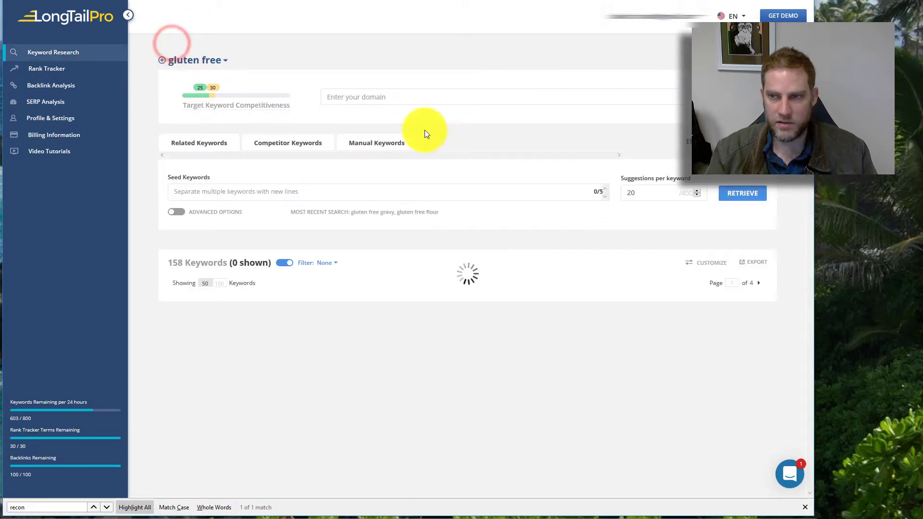
click(751, 266)
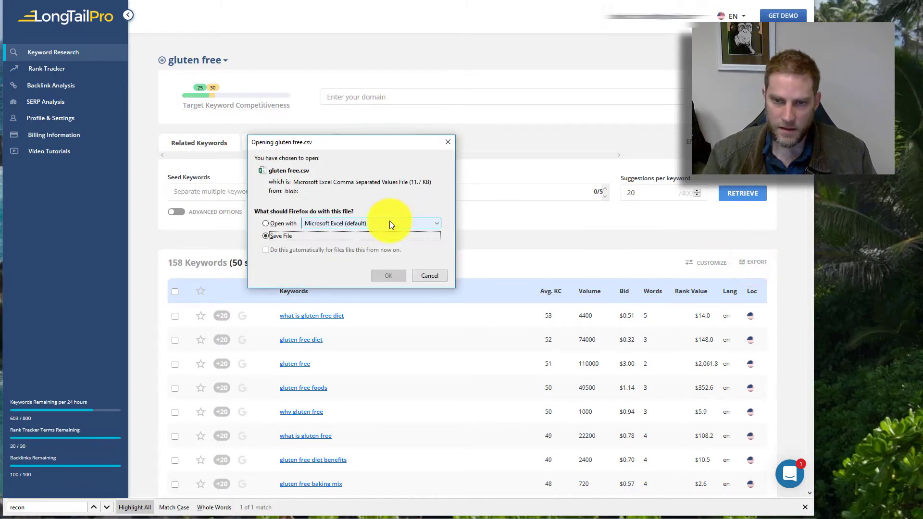
click(423, 277)
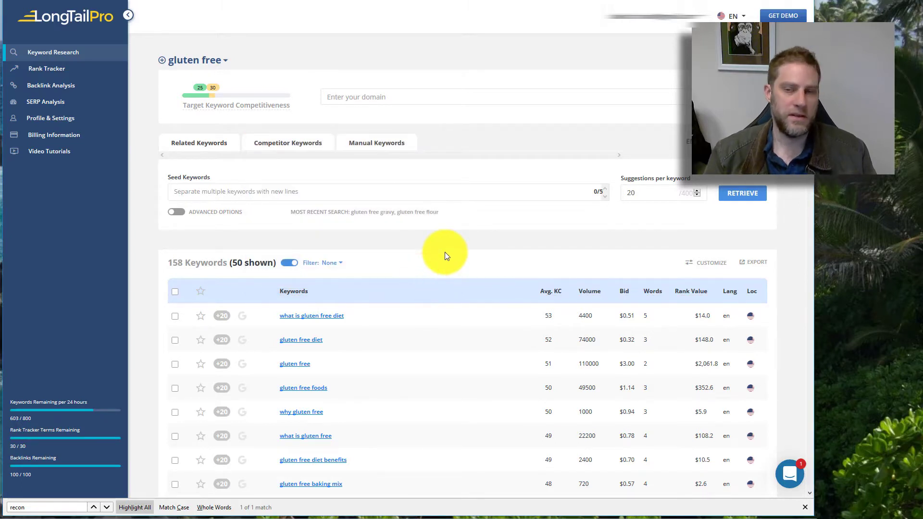